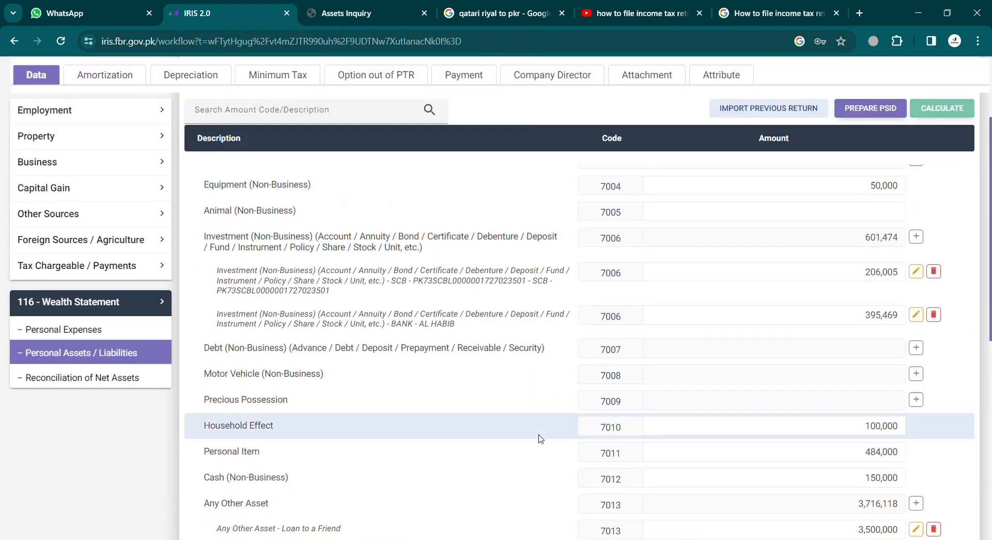
- Import the previous return's data into the Year 2023 return of income
scroll(819, 519, "down", 7)
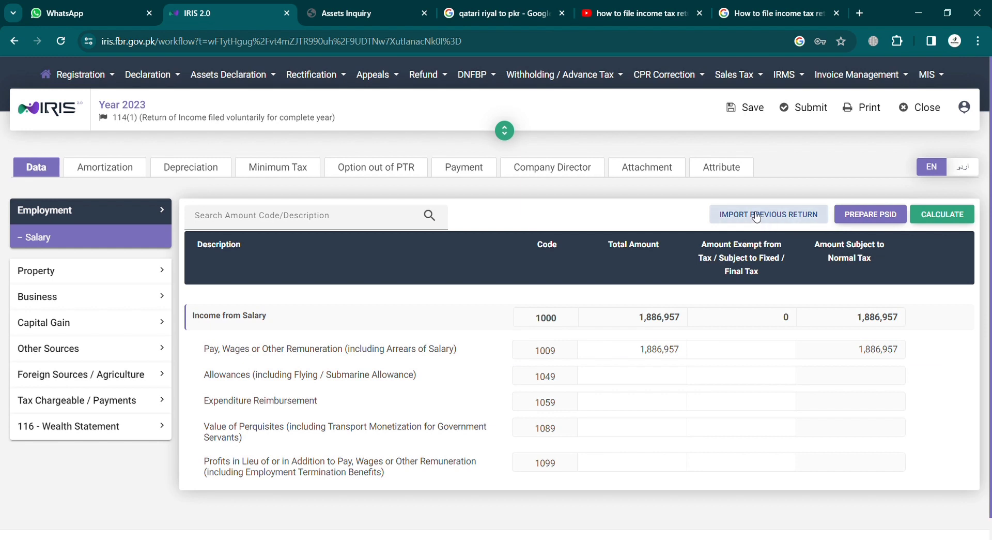
left_click(756, 215)
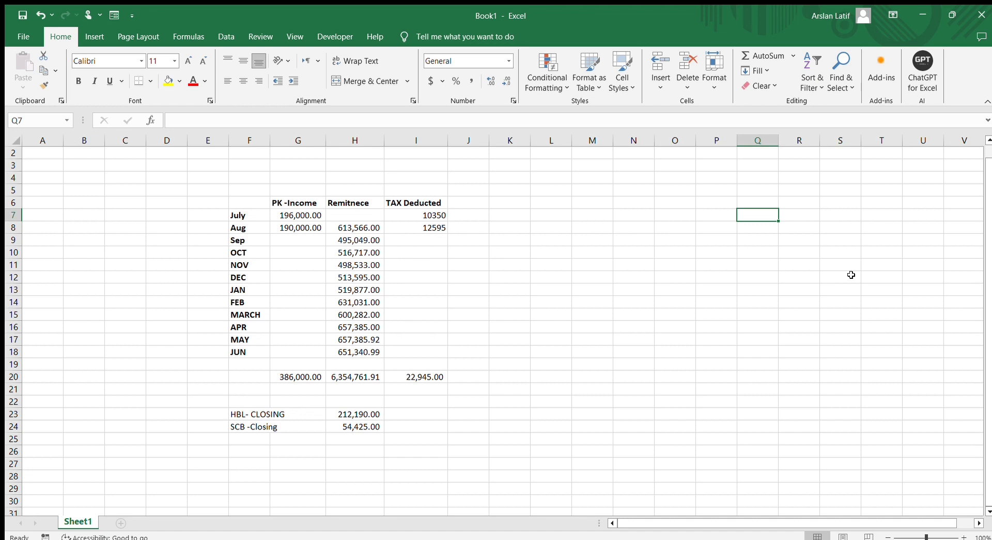
- Switch to the Excel workbook and examine the monthly PK-Income, Remittance and Tax Deducted columns together with their totals
left_click(287, 204)
left_click_drag(287, 204, 285, 358)
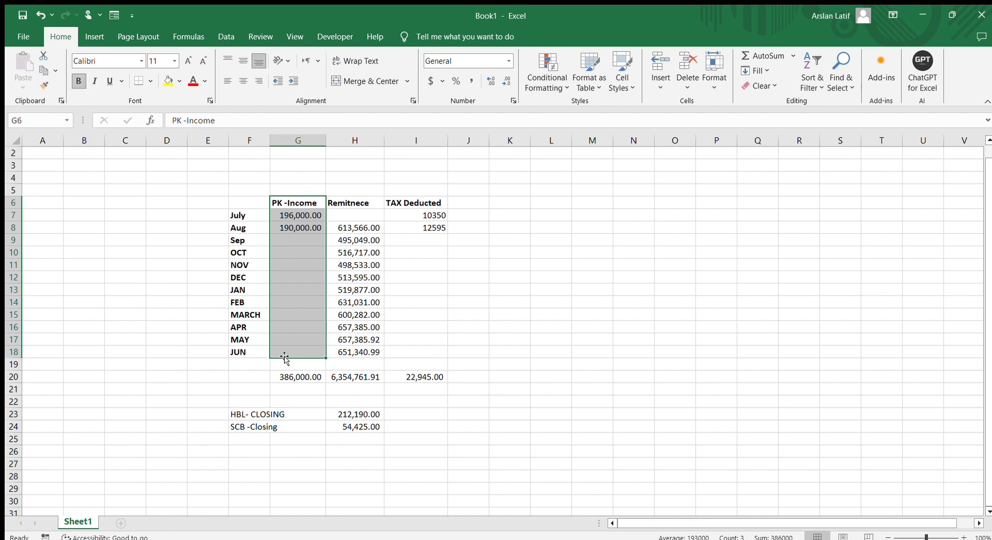
left_click(311, 239)
left_click_drag(314, 215, 315, 228)
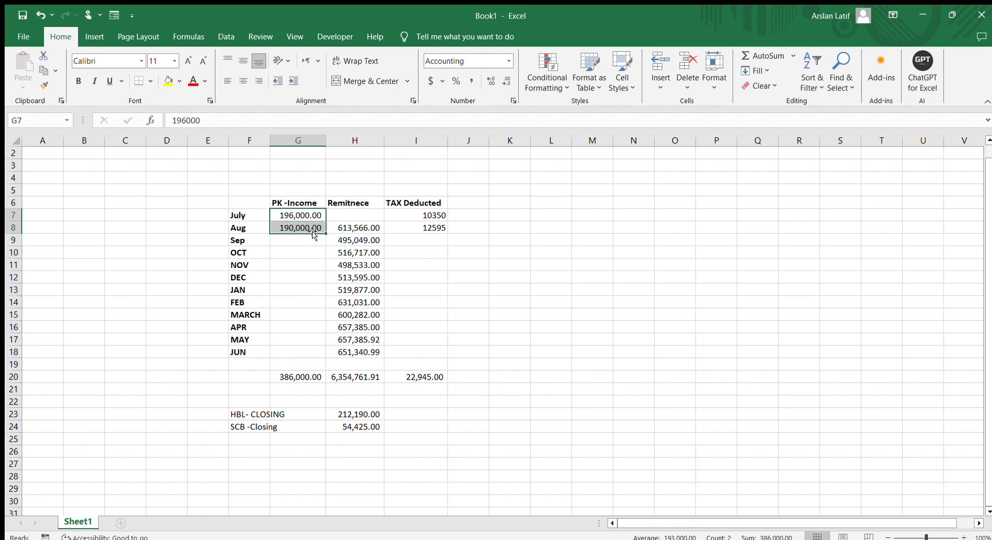
left_click(294, 374)
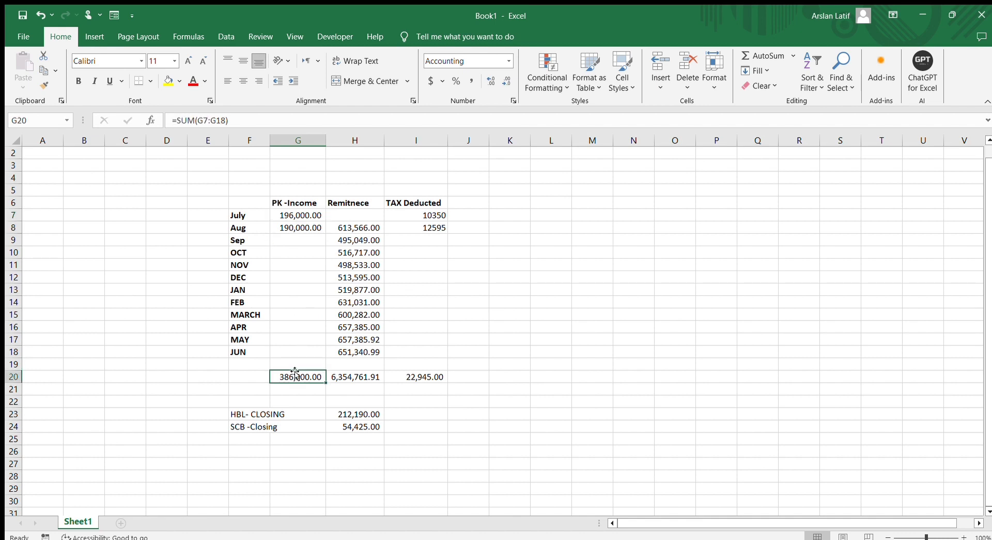
left_click_drag(356, 227, 352, 343)
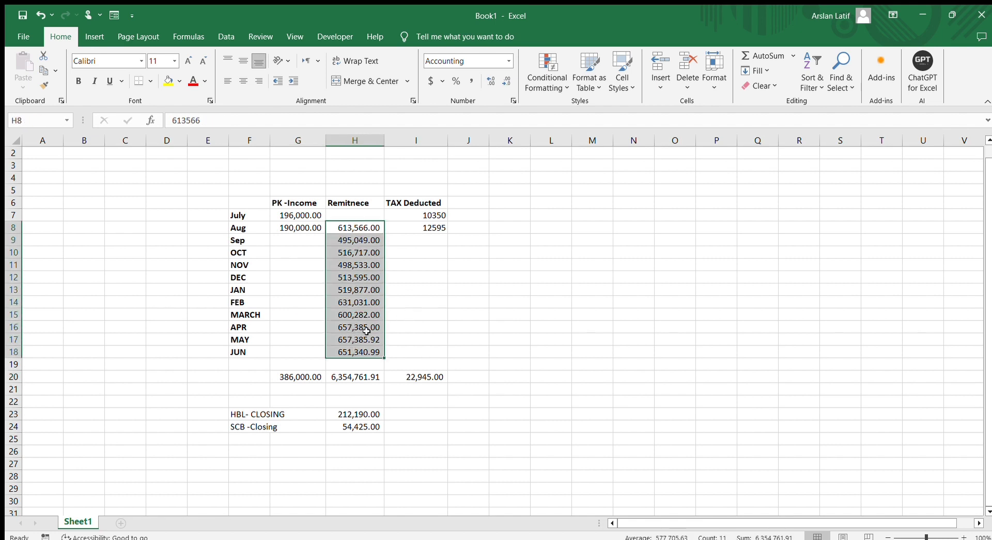
left_click(401, 338)
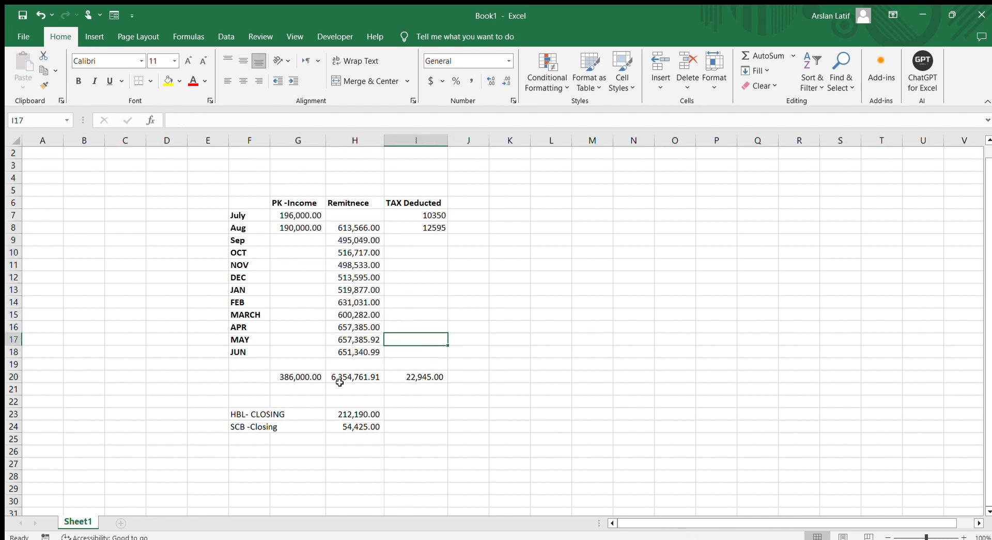
left_click(357, 375)
left_click(408, 313)
left_click_drag(352, 228, 362, 346)
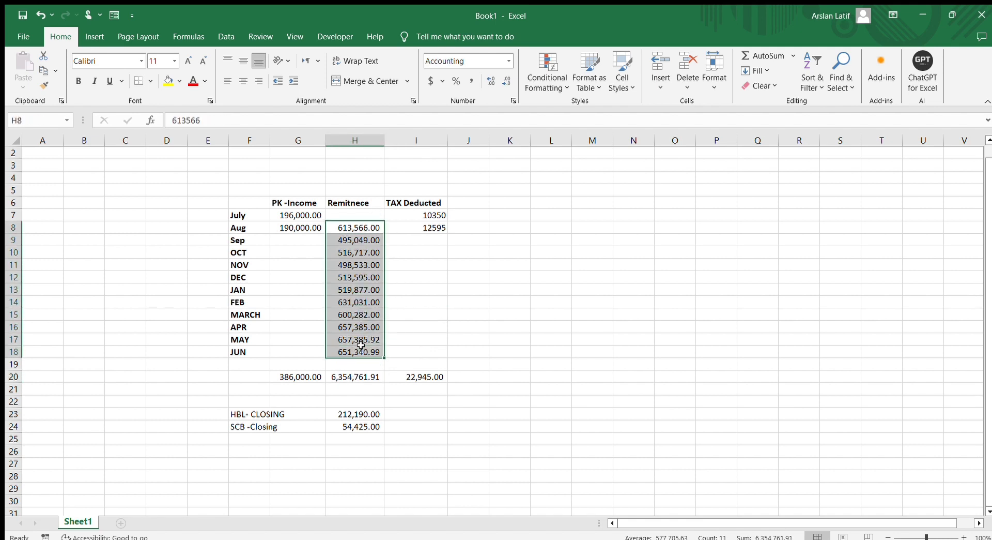
left_click_drag(441, 206, 442, 231)
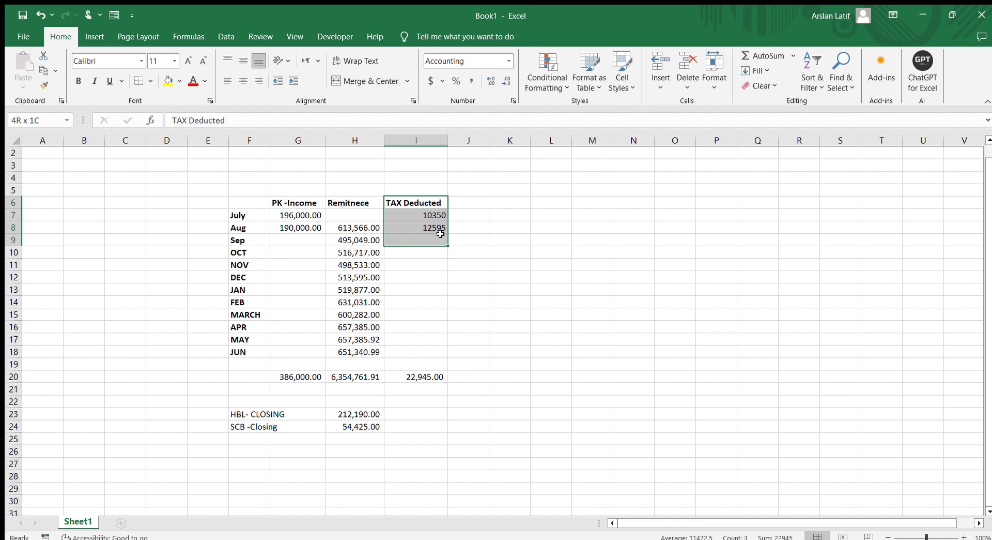
left_click(513, 285)
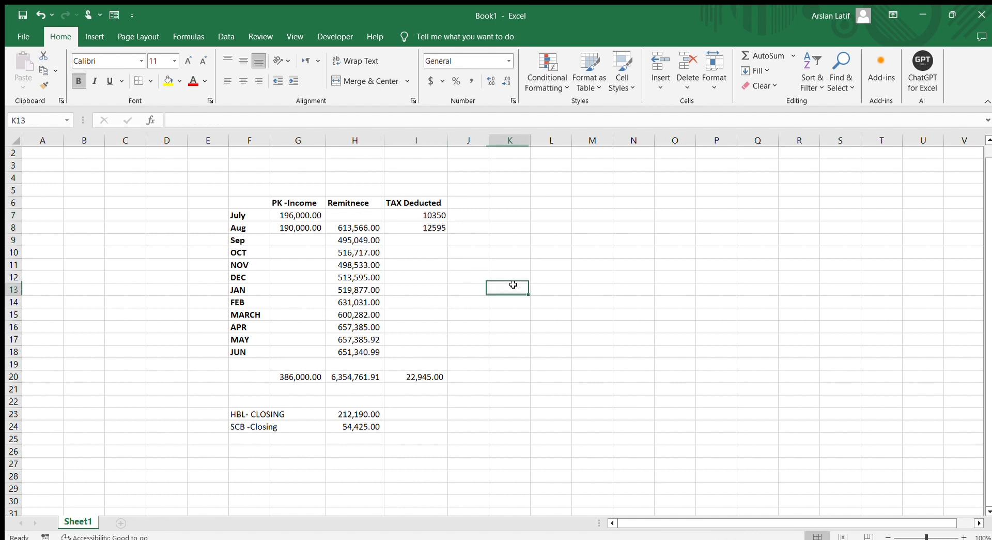
left_click(434, 366)
left_click(427, 377)
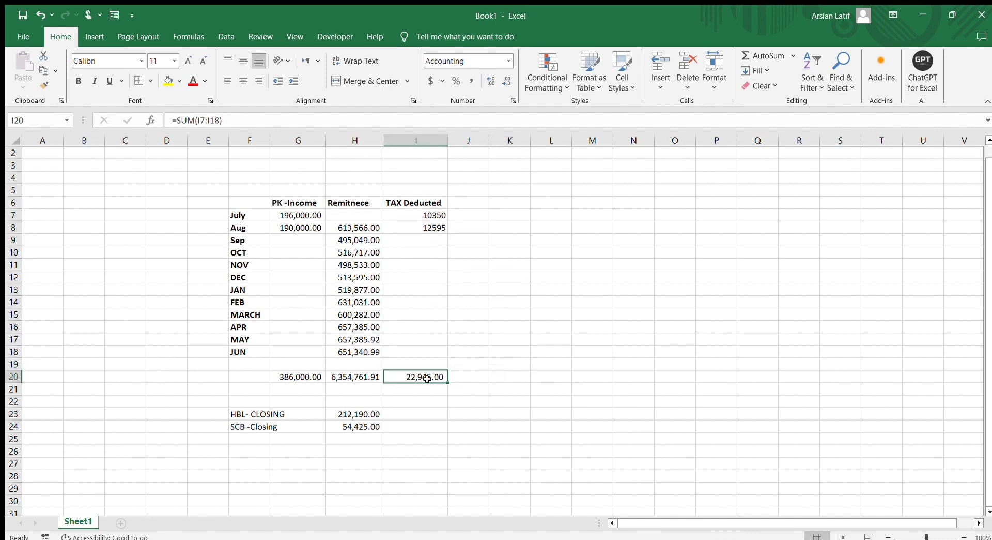
left_click(287, 373)
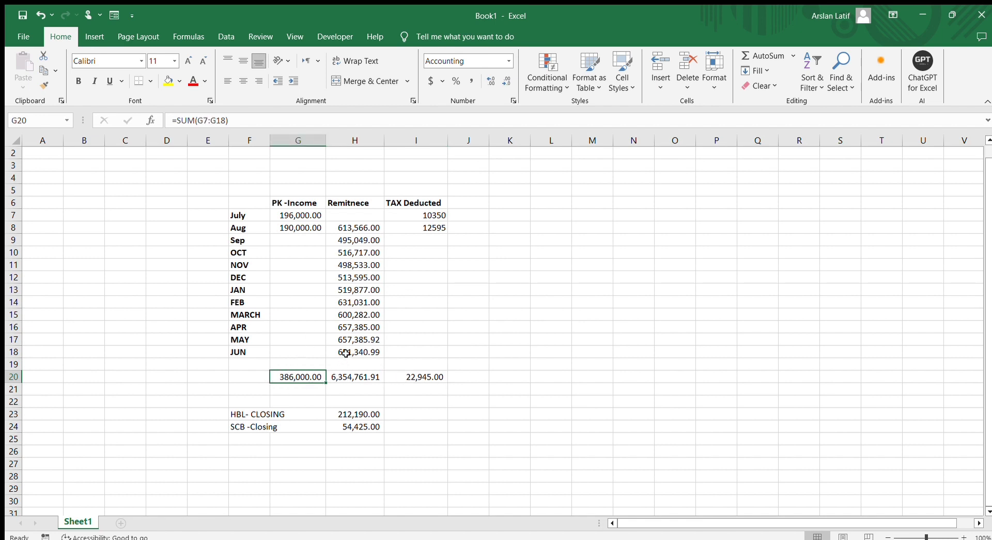
- Enter the label "Salay" in cell G5, above the PK-Income heading
left_click(289, 200)
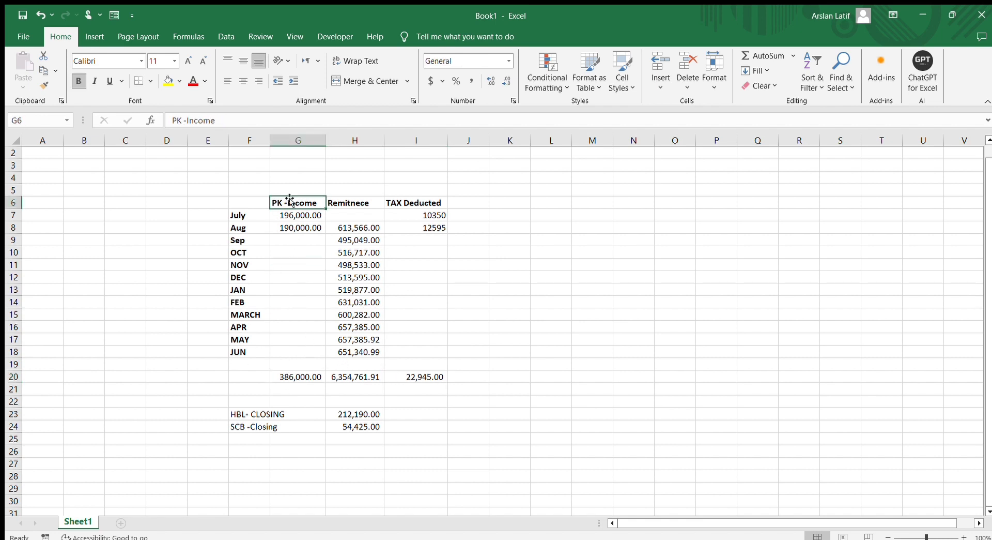
key("Up")
type("Salay")
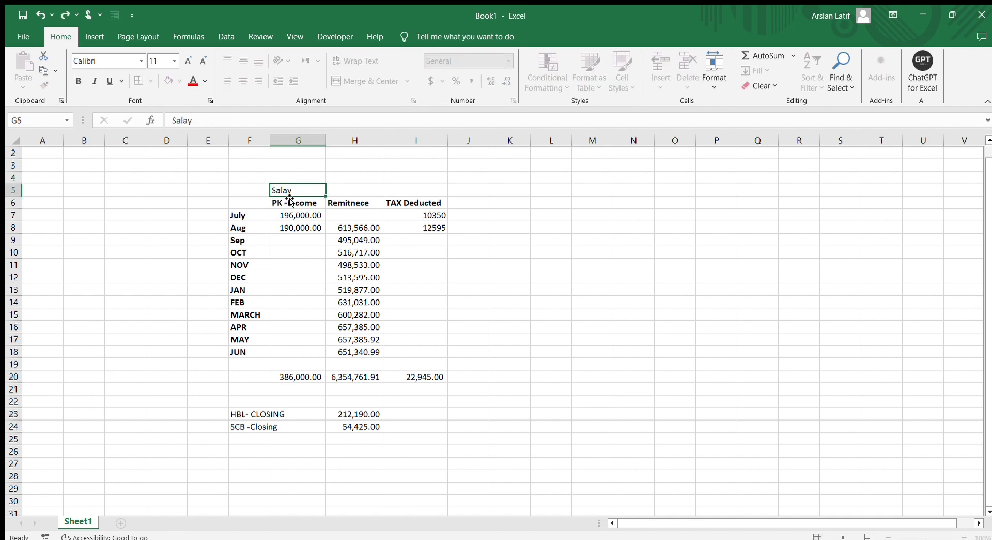
key("Return")
key("Up")
key("Right")
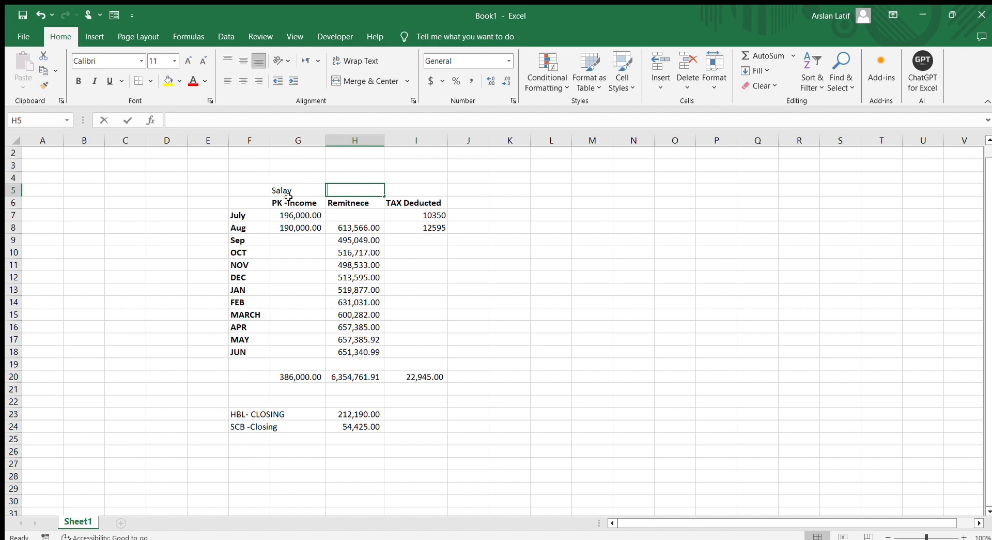
type("Salary")
key("BackSpace")
key("BackSpace")
key("BackSpace")
key("BackSpace")
key("BackSpace")
key("BackSpace")
key("Return")
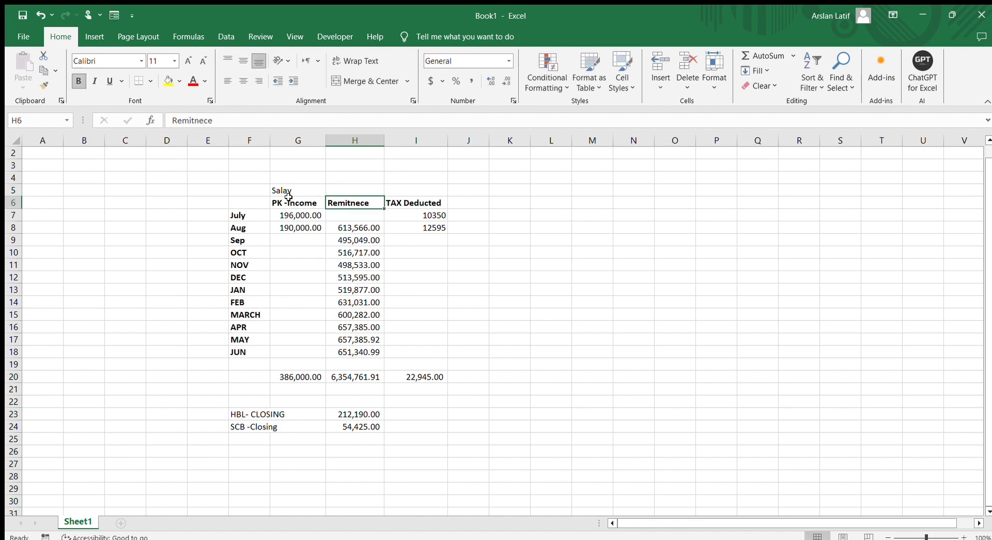
- Examine the PK-Income and Remittance totals in row 20 of the sheet
left_click_drag(297, 378, 344, 383)
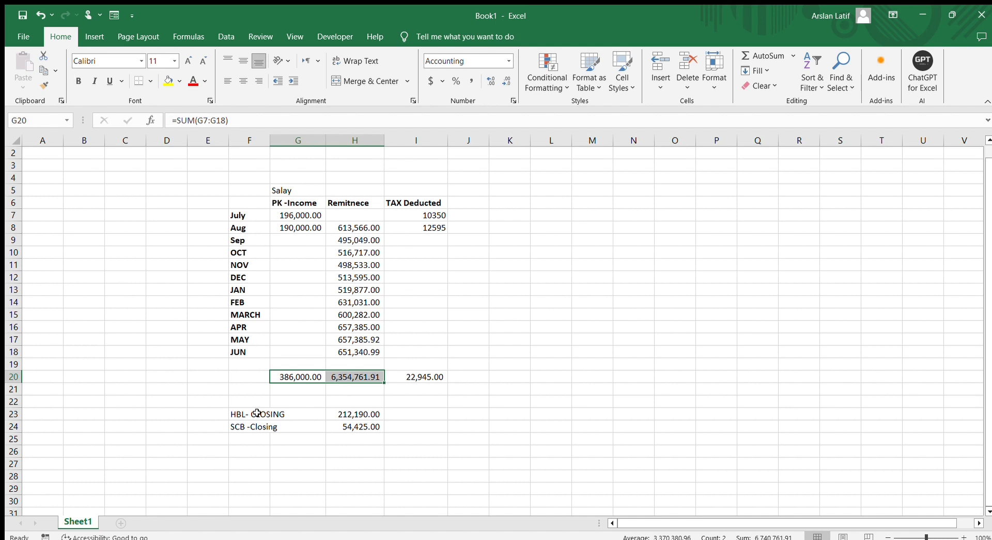
left_click(290, 411)
left_click(296, 376)
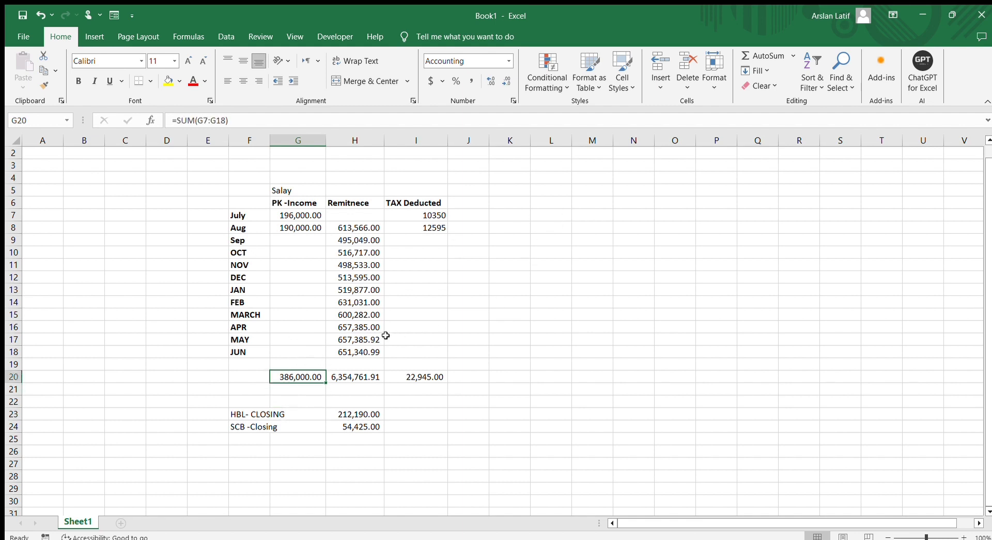
left_click(356, 377)
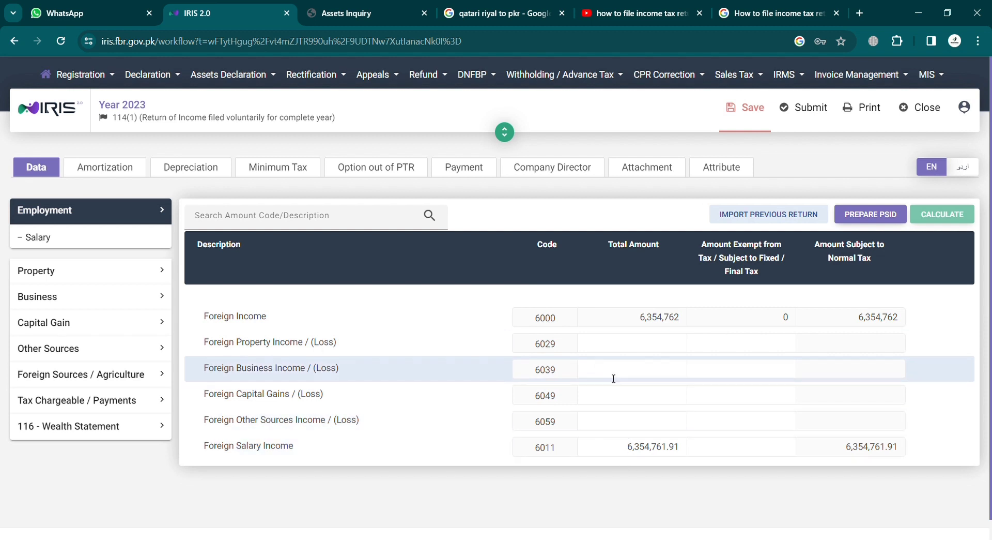
- Switch to the IRIS return and check the Pay, Wages or Other Remuneration amount (code 1009) in the Employment salary schedule
left_click(92, 240)
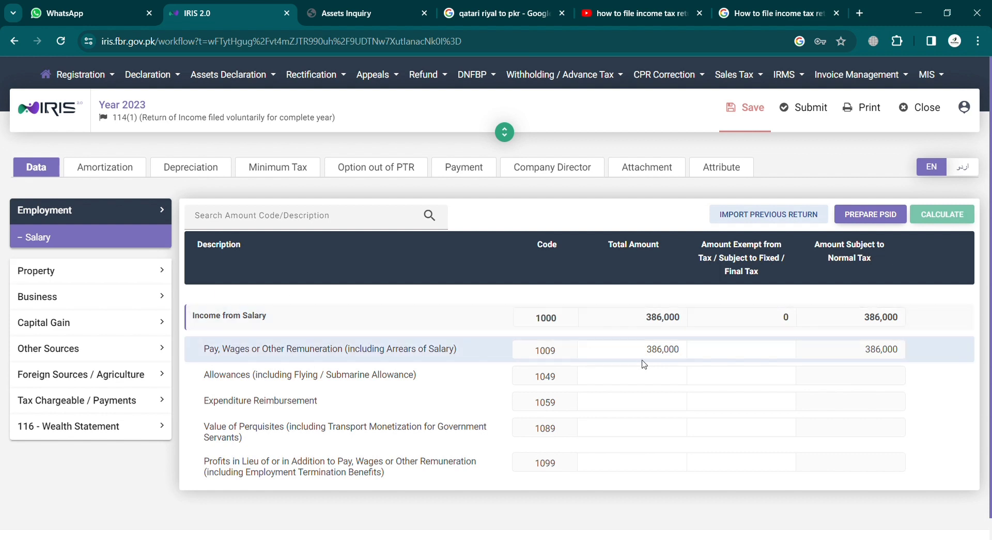
left_click_drag(647, 354, 693, 358)
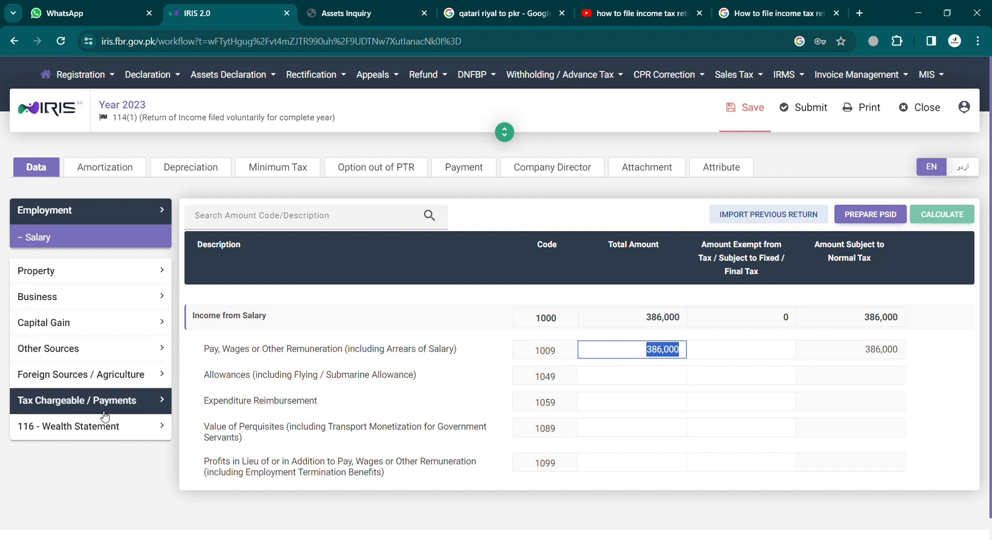
left_click(137, 400)
scroll(150, 383, "down", 2)
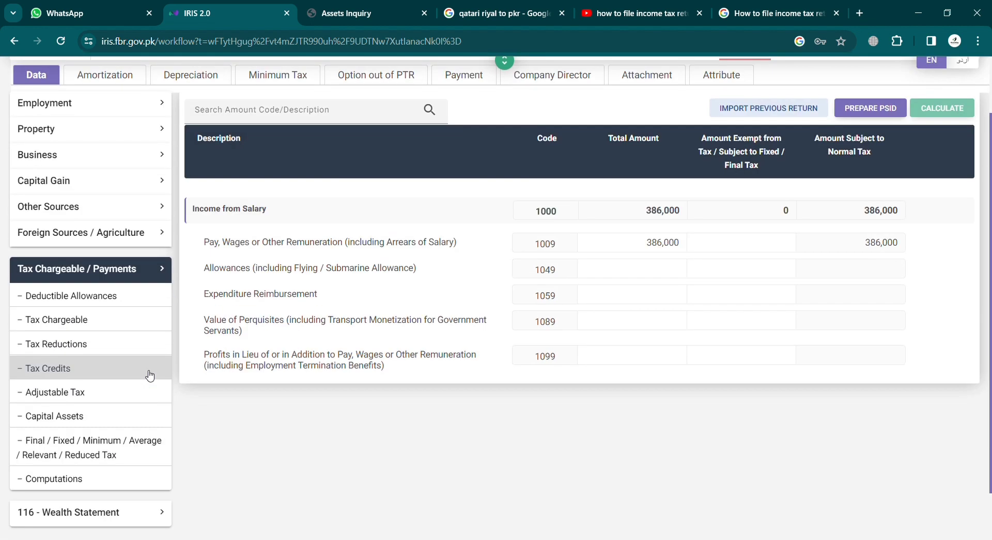
left_click(133, 269)
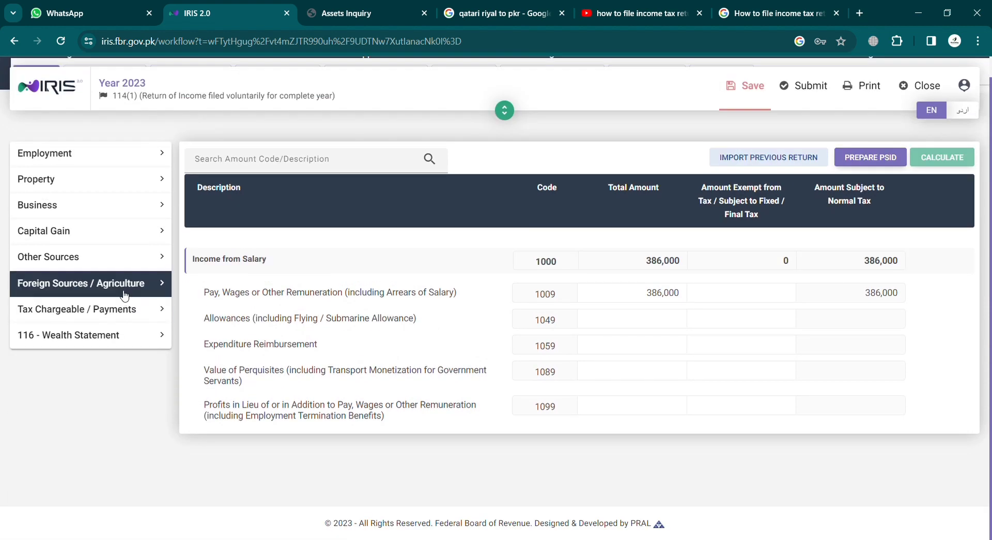
- In the Foreign Sources schedule, copy the Foreign Salary Income total of 6,354,761.91 into its exempt amount and recalculate the return
left_click(133, 293)
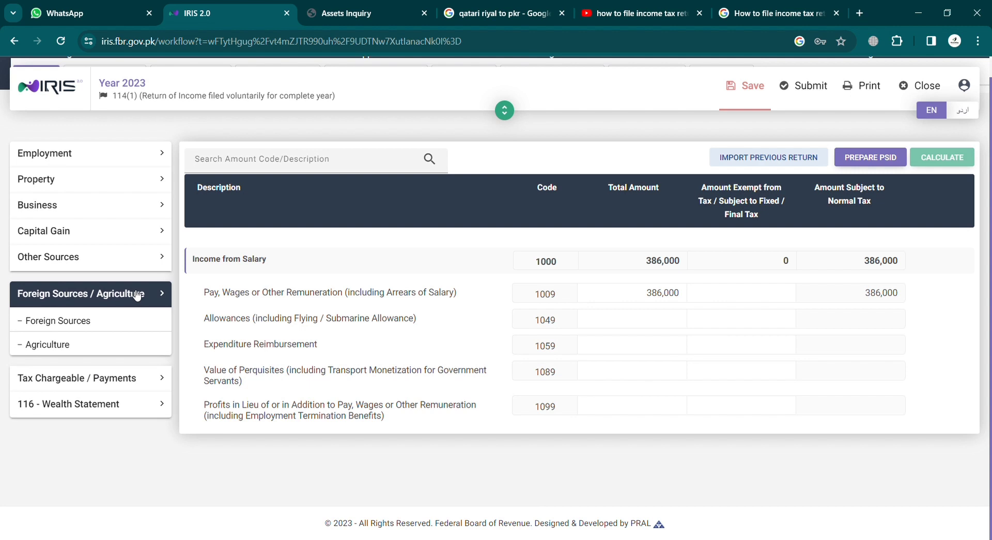
left_click(101, 322)
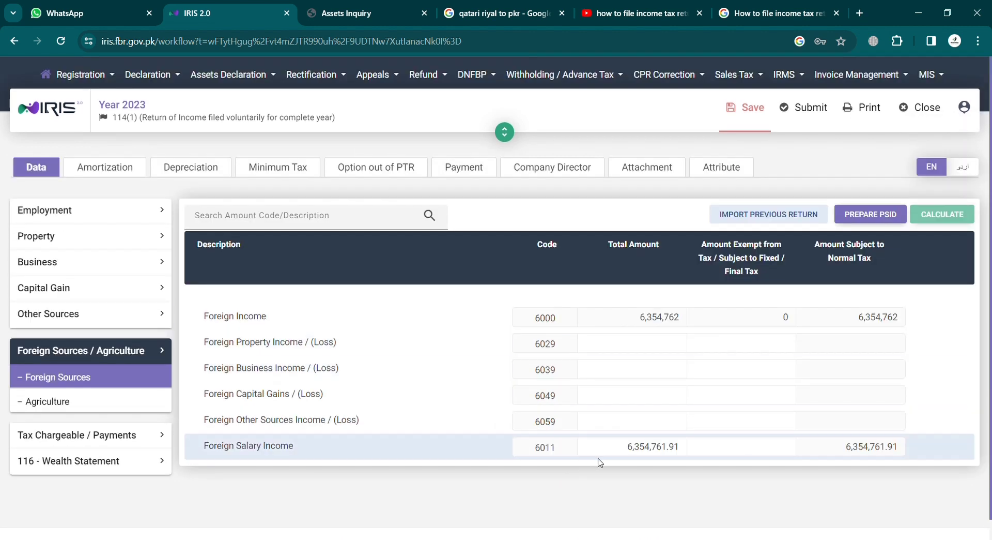
left_click(634, 447)
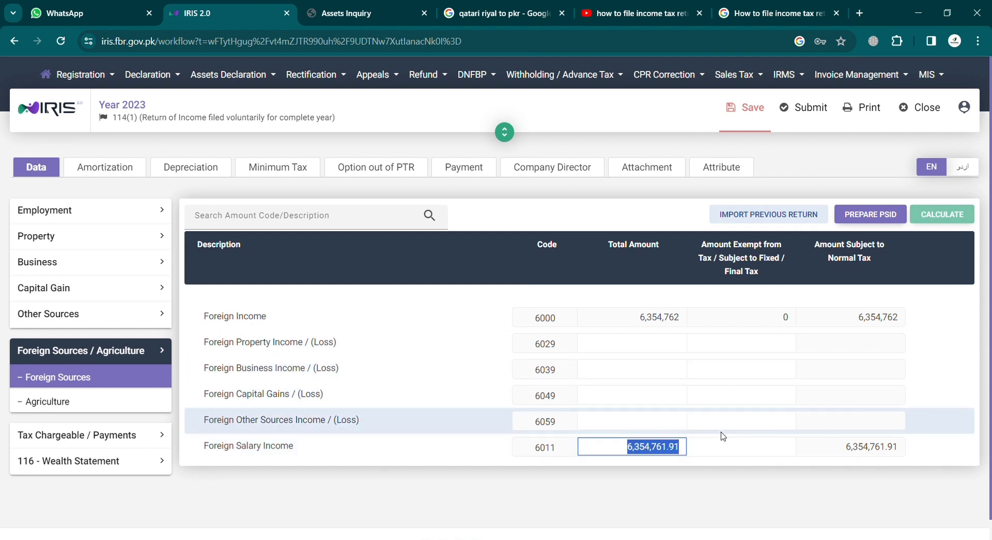
left_click(700, 480)
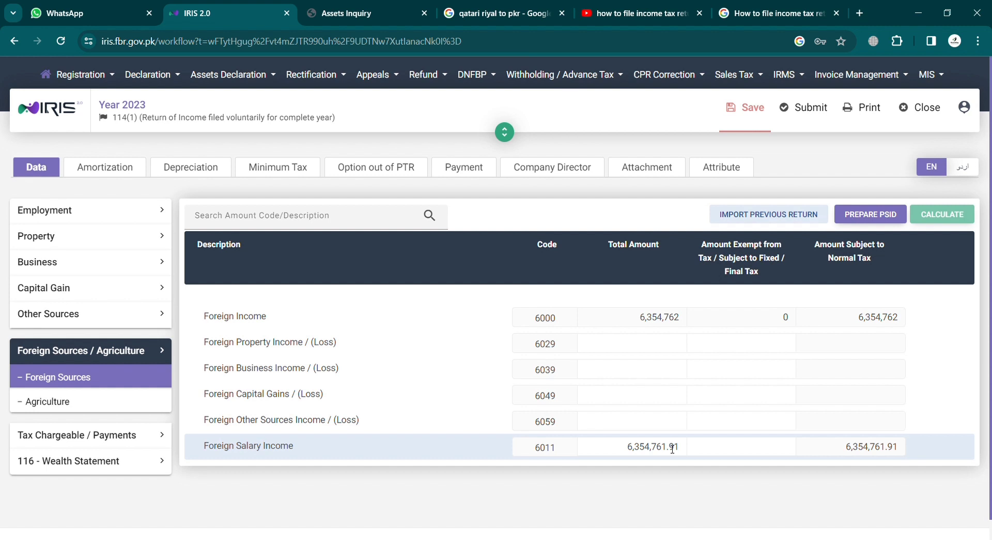
left_click_drag(627, 447, 696, 453)
key("ctrl+c")
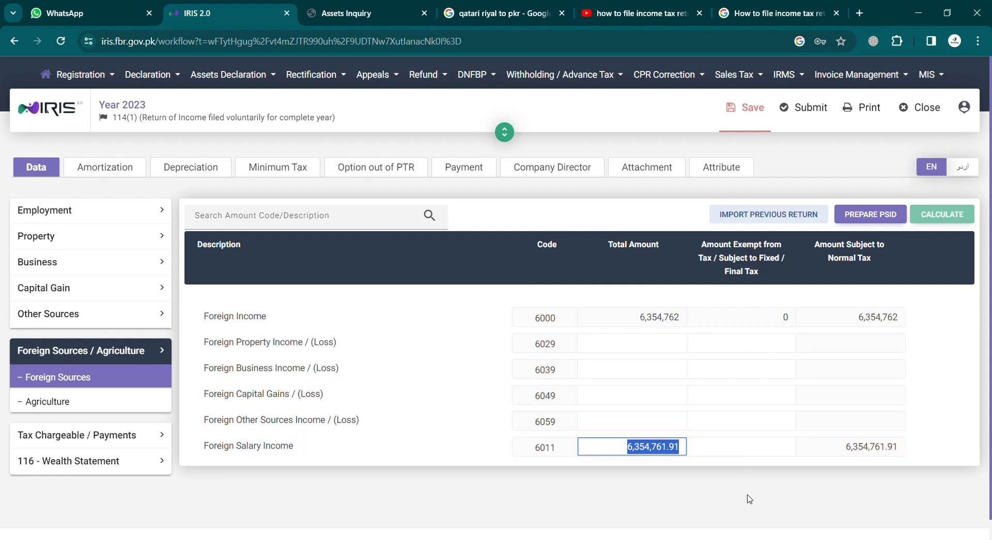
left_click(746, 455)
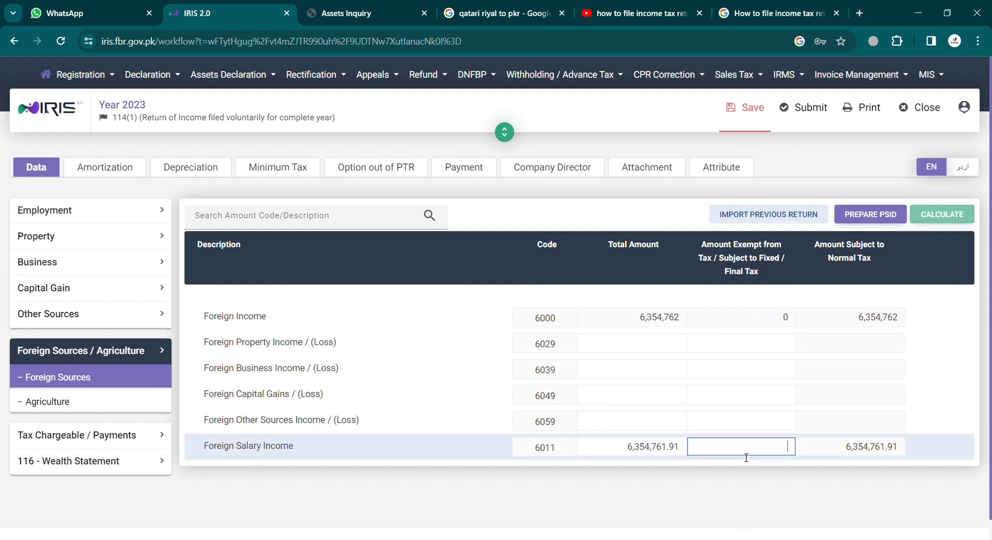
key("ctrl+v")
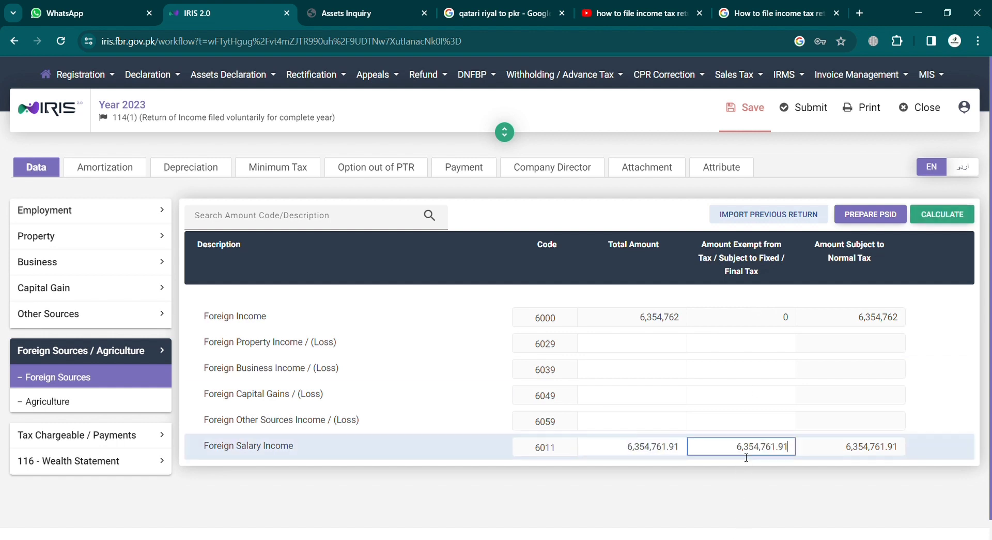
left_click(742, 319)
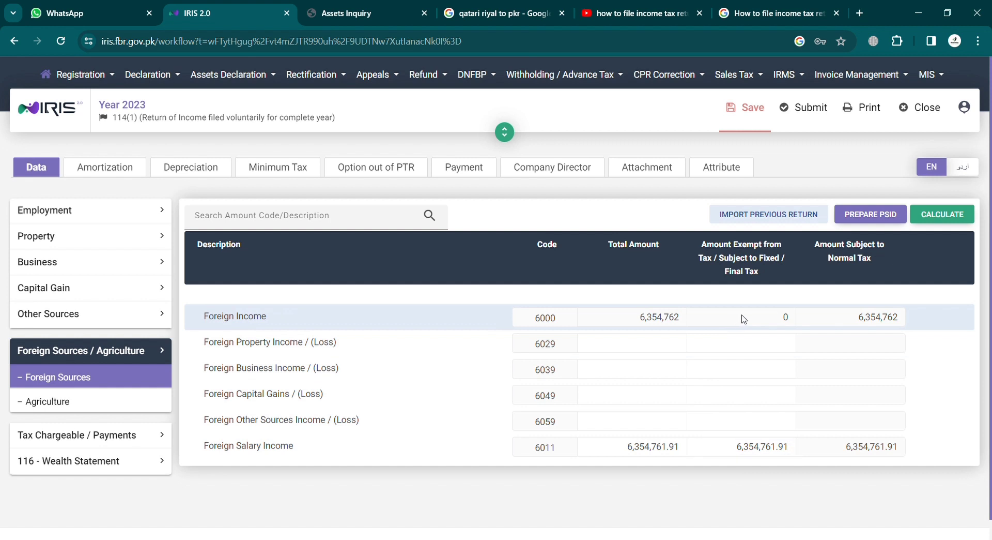
left_click(949, 225)
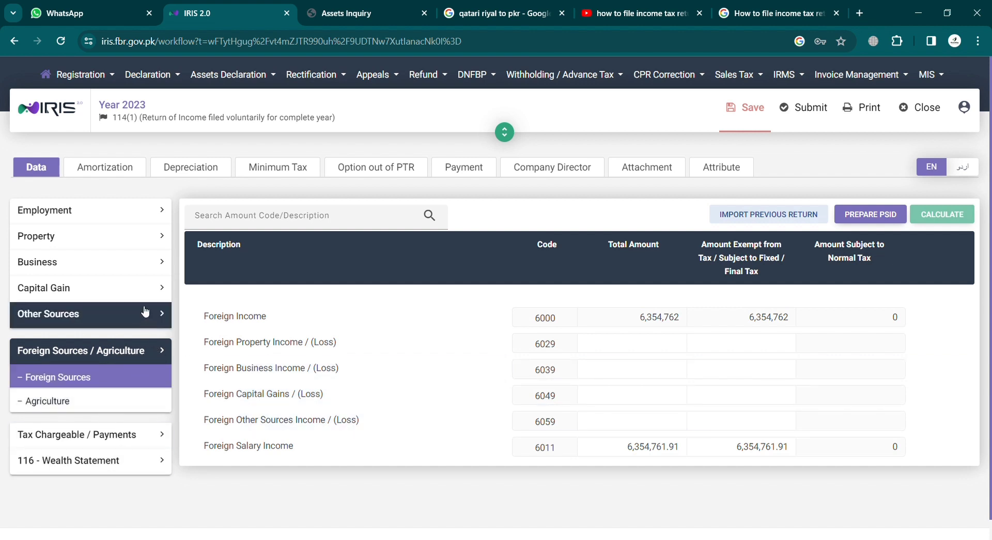
- Open the Computations schedule under Tax Chargeable / Payments and check the Total Income and Taxable Income rows
left_click(93, 434)
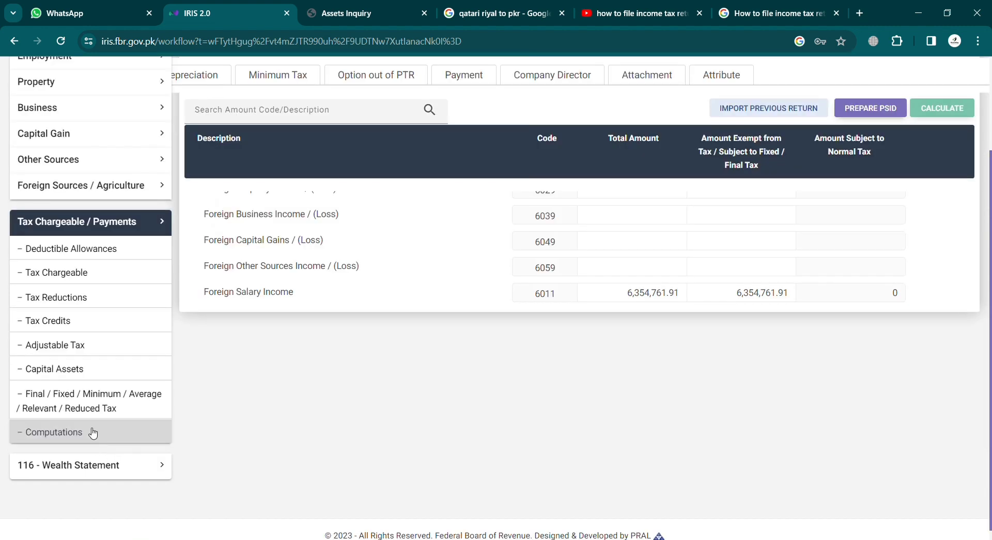
scroll(389, 434, "down", 7)
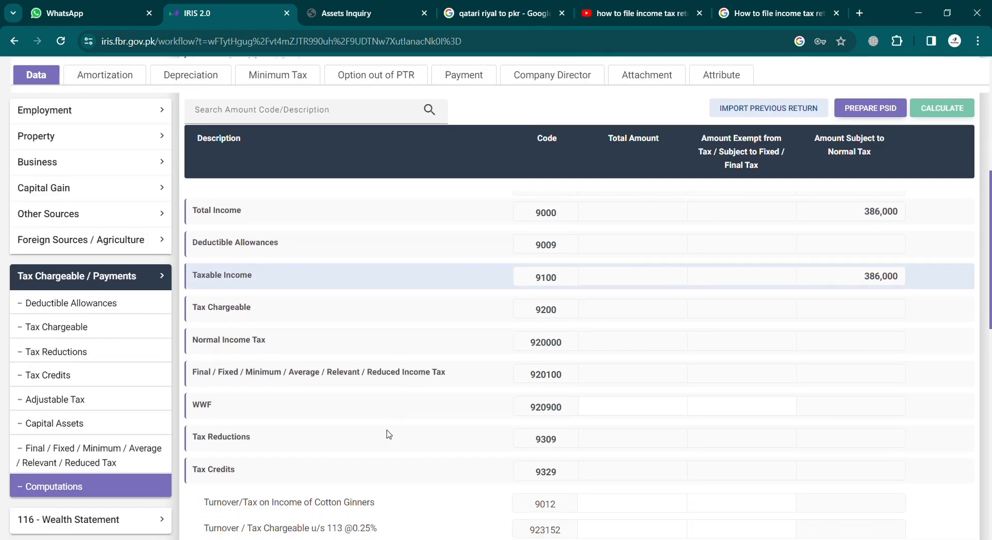
scroll(389, 434, "up", 1)
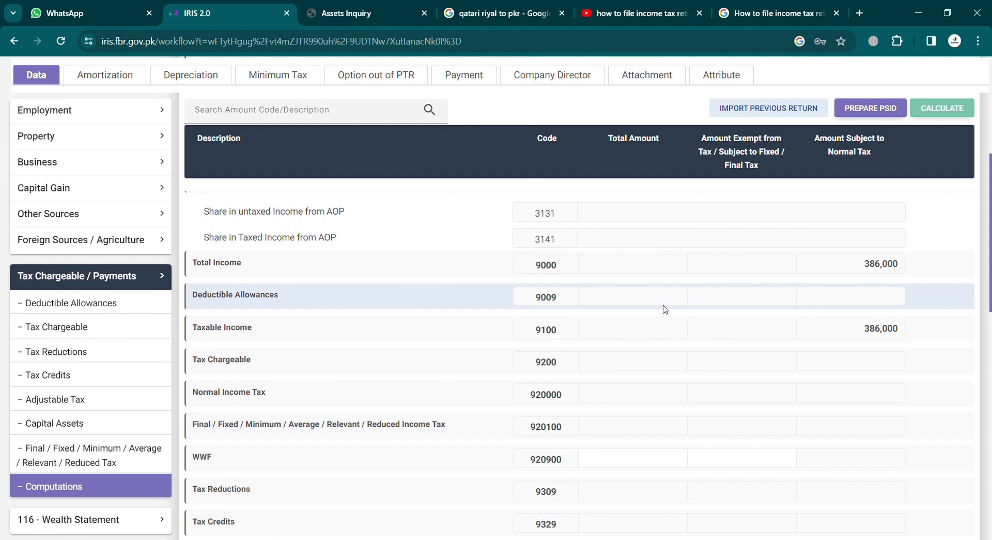
- Examine the Computations schedule from Foreign Income and Total Income through Withholding Income Tax to Refundable Income Tax
scroll(715, 294, "up", 2)
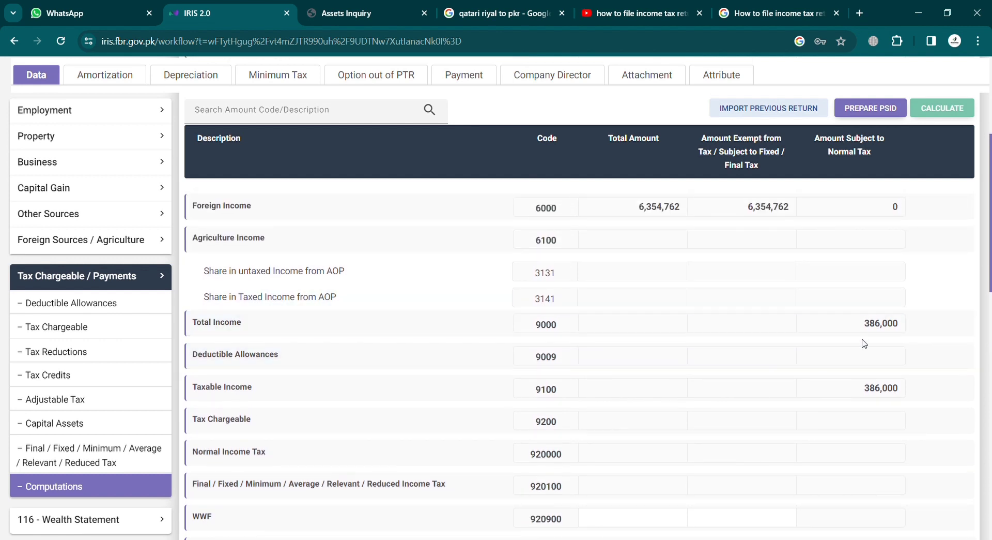
scroll(864, 341, "down", 3)
scroll(864, 343, "down", 10)
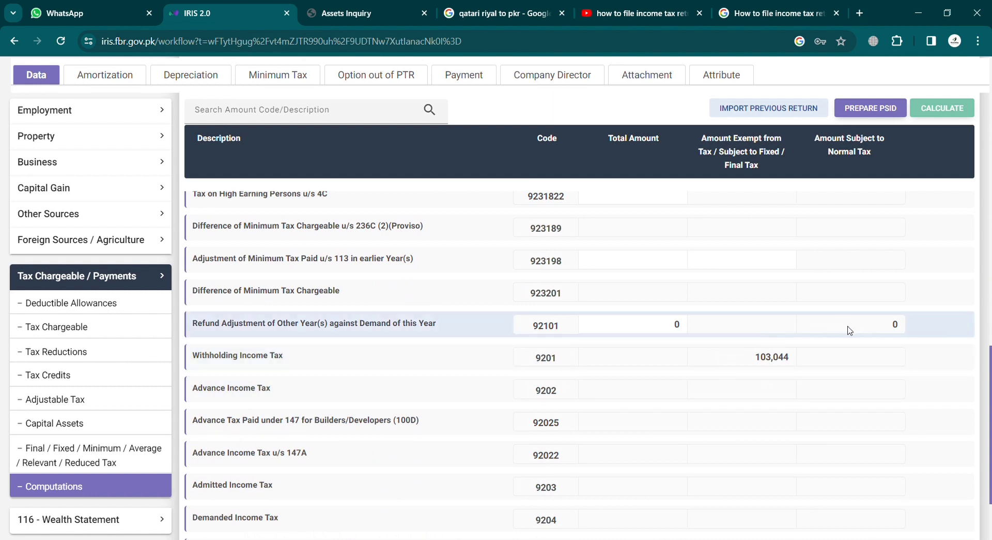
scroll(790, 364, "down", 2)
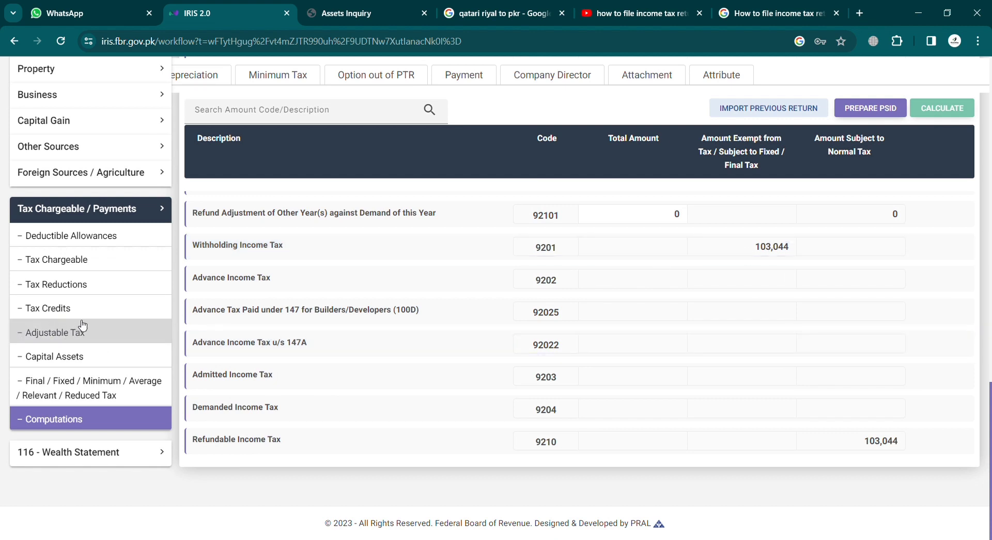
- In the Adjustable Tax schedule, clear the tax collected/deducted amount for Salary of Employees u/s 149 (code 64020004)
left_click(94, 336)
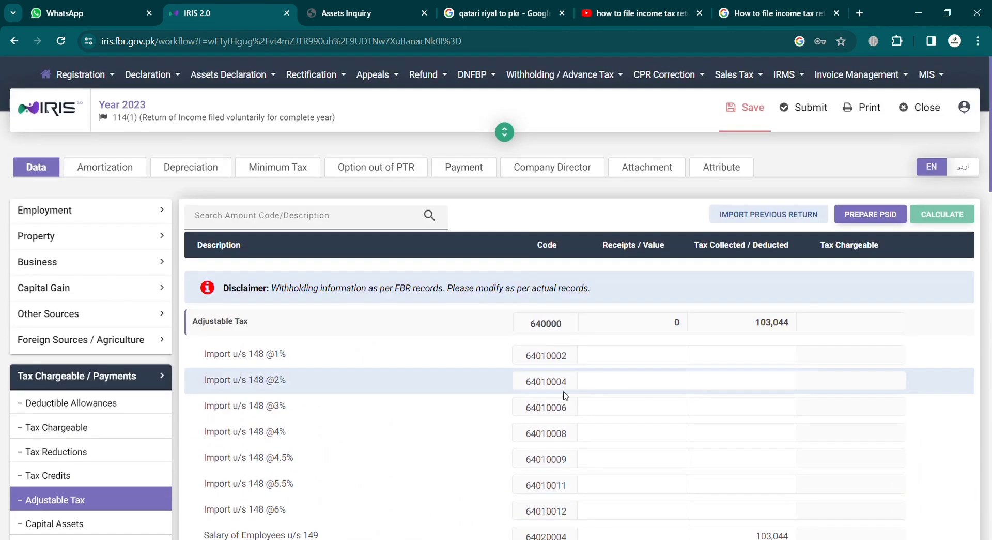
scroll(736, 457, "down", 5)
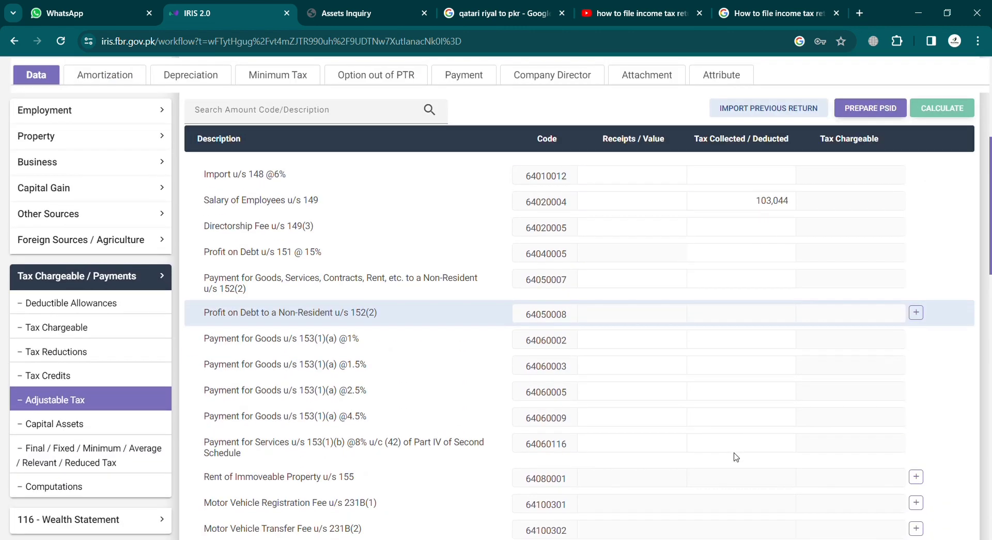
left_click(752, 203)
key("BackSpace")
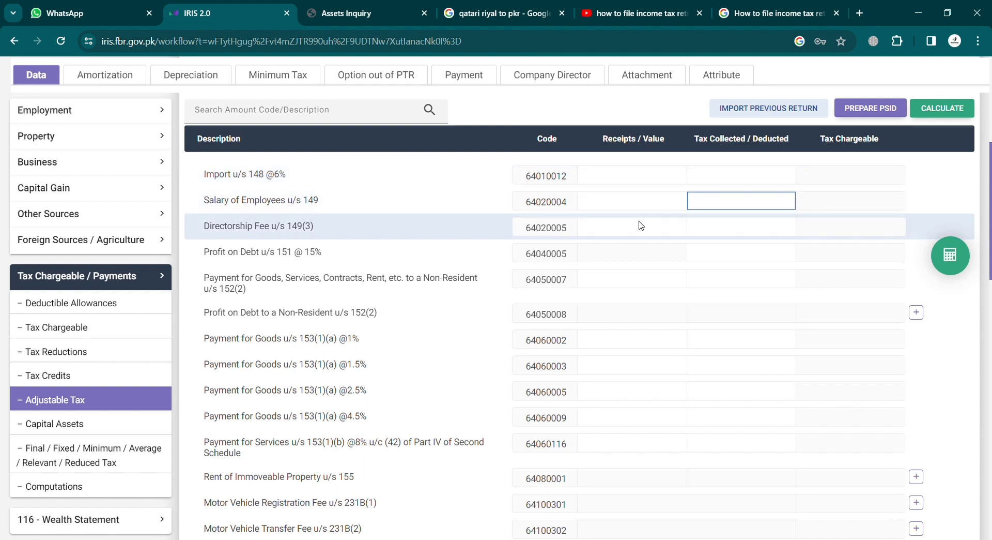
scroll(719, 288, "up", 2)
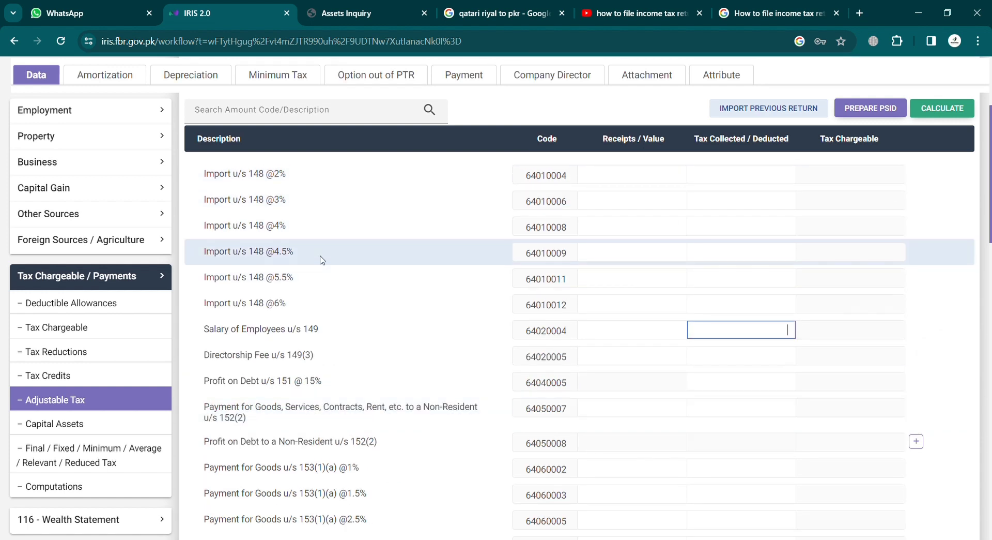
- Open the Foreign Sources schedule and check the total and exempt amounts of Foreign Salary Income (code 6011)
left_click(124, 249)
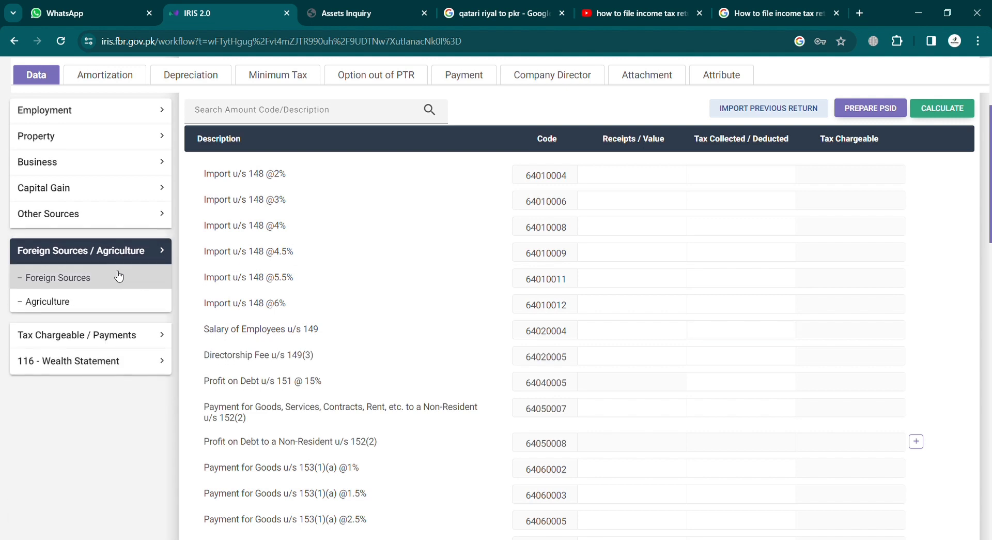
left_click(88, 280)
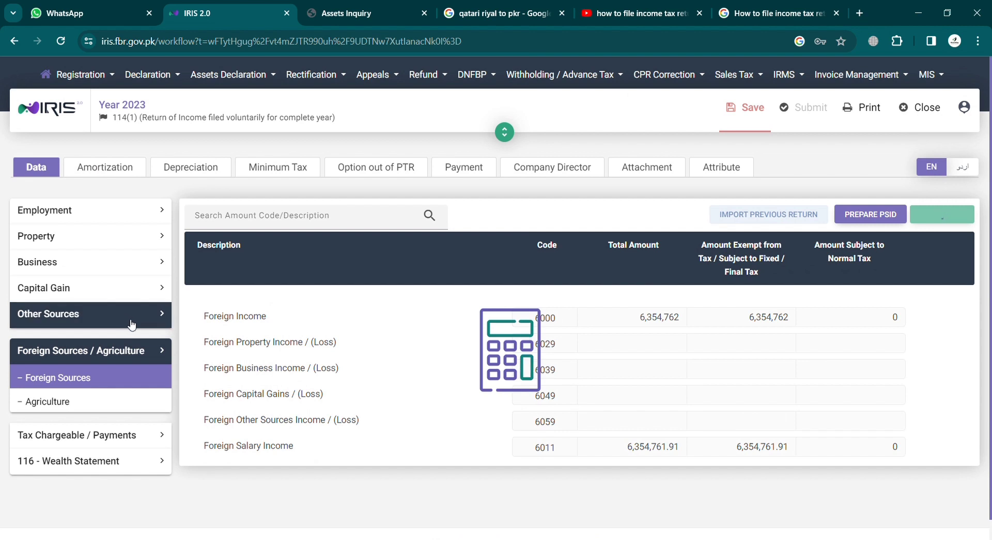
scroll(116, 408, "down", 2)
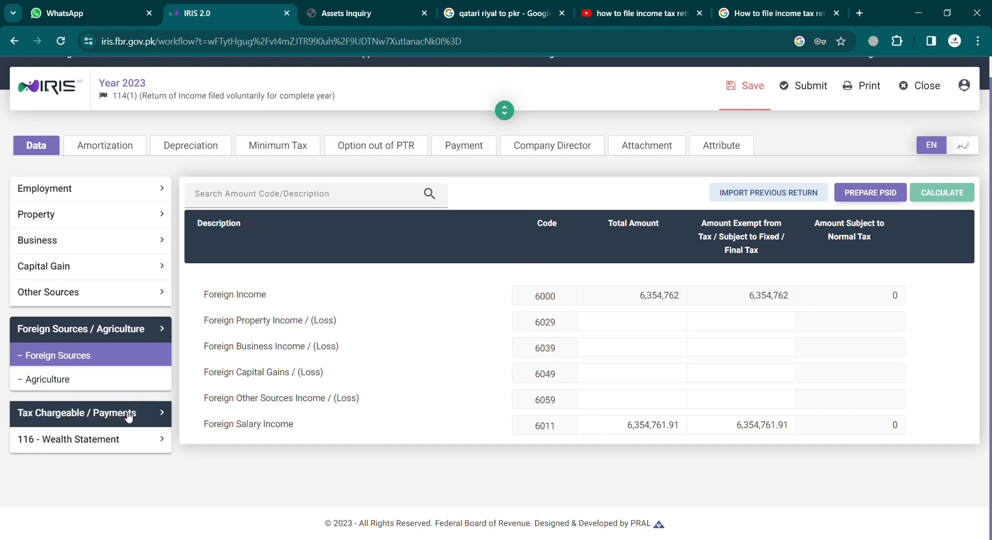
- Open Reconciliation of Net Assets in the 116 - Wealth Statement and locate the Foreign Remittance inflow (code 7035)
left_click(88, 439)
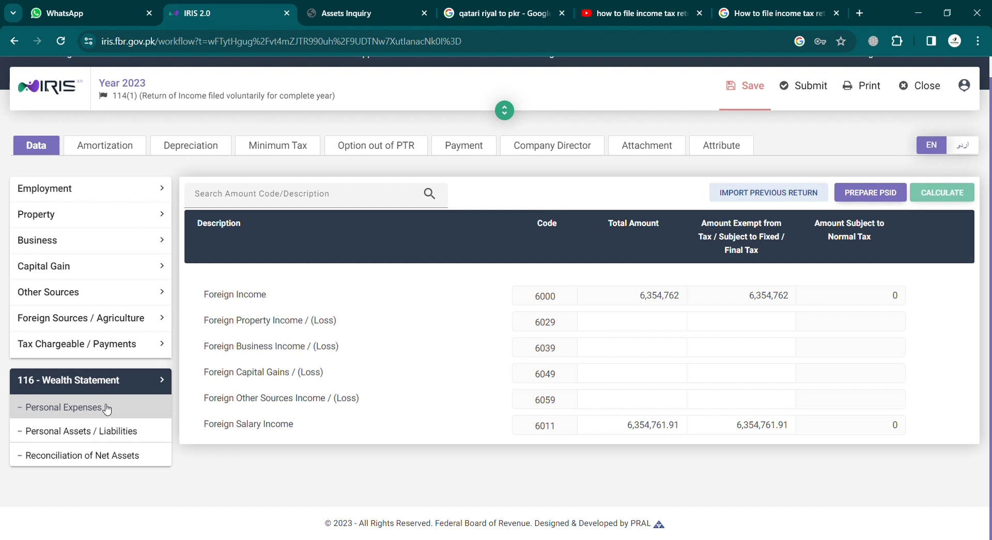
left_click(127, 456)
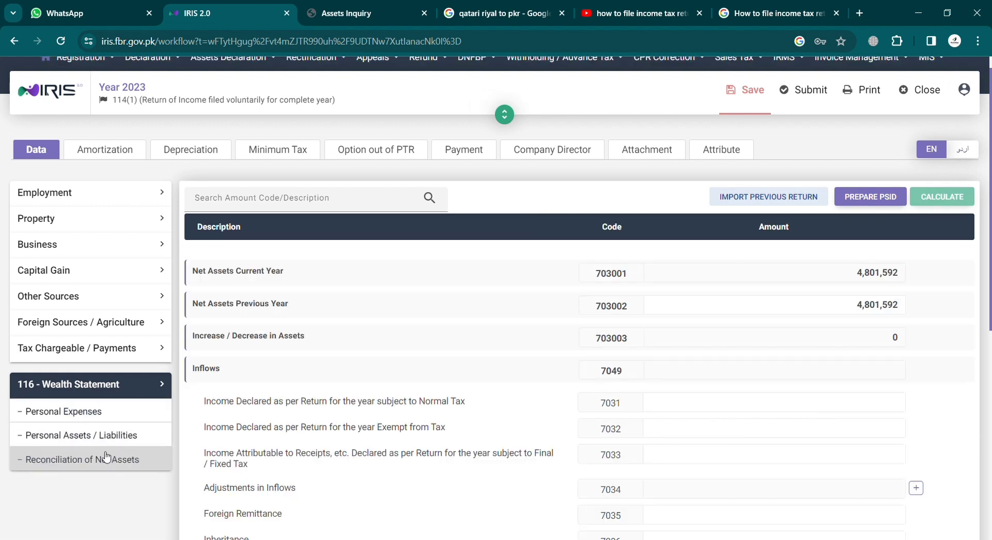
scroll(359, 398, "down", 3)
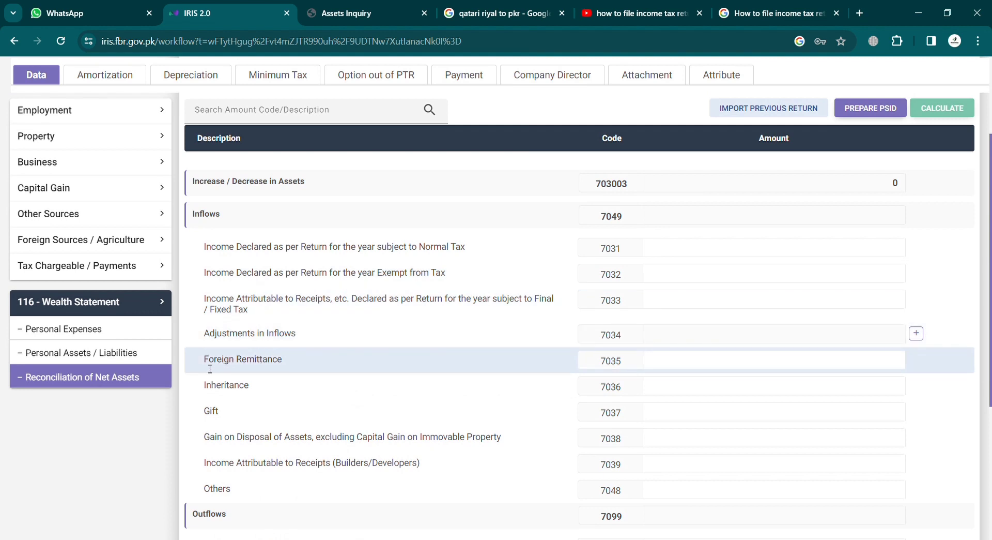
left_click_drag(307, 361, 203, 361)
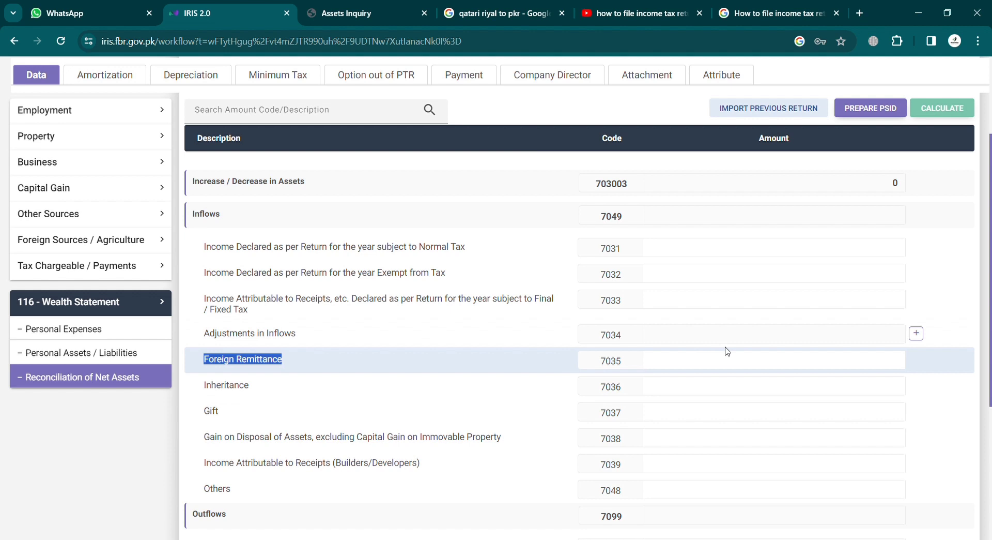
left_click(759, 364)
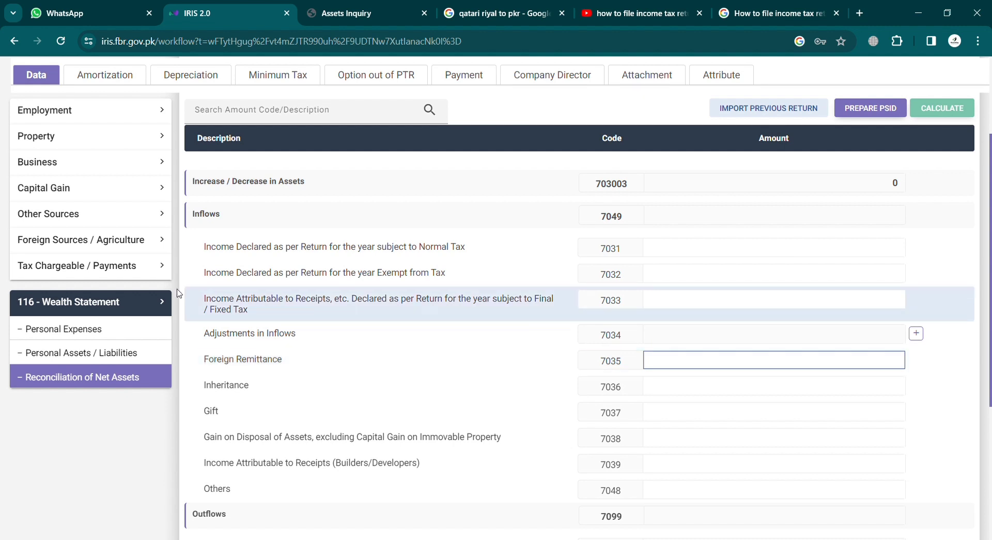
- Return to the Foreign Sources schedule and check the Foreign Income and Foreign Salary Income rows
left_click(93, 274)
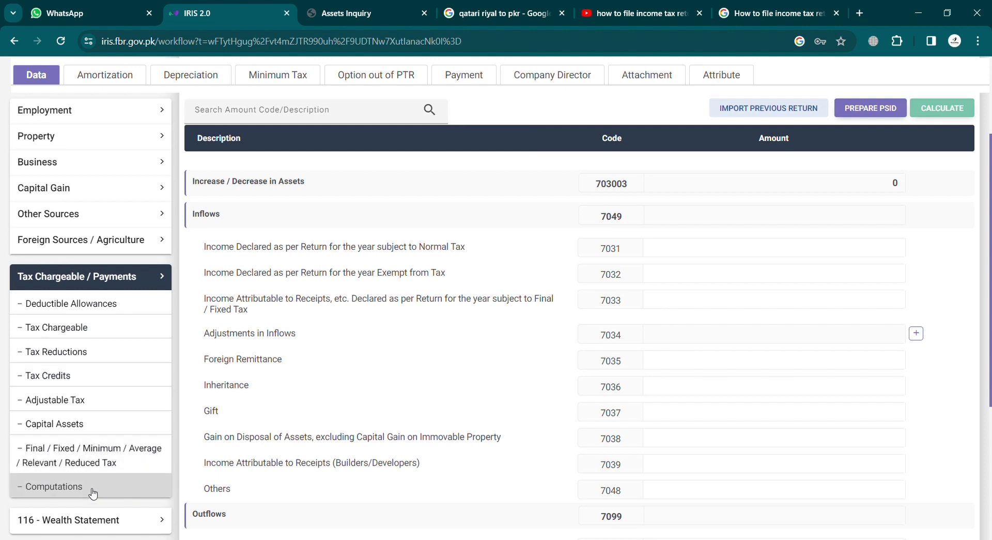
left_click(105, 223)
left_click(104, 222)
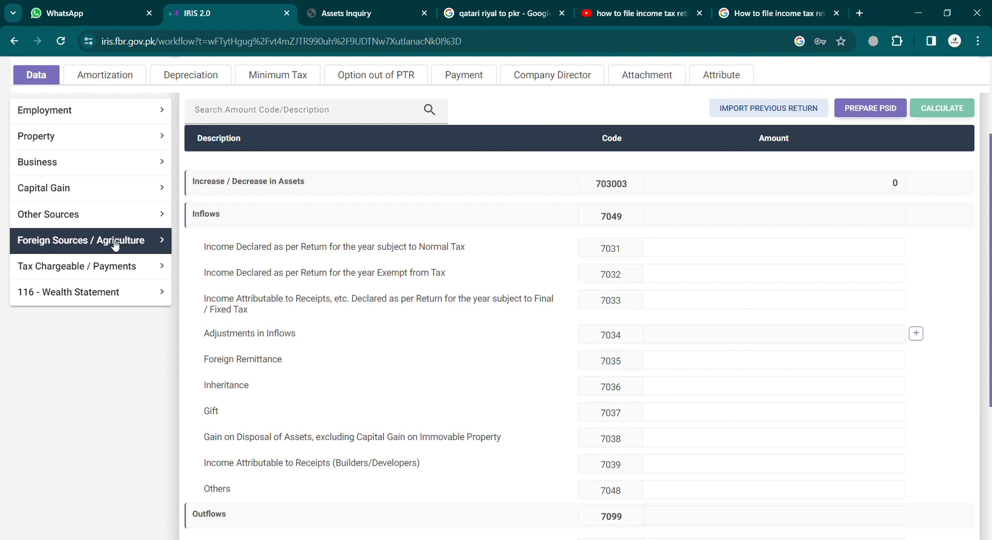
left_click(114, 245)
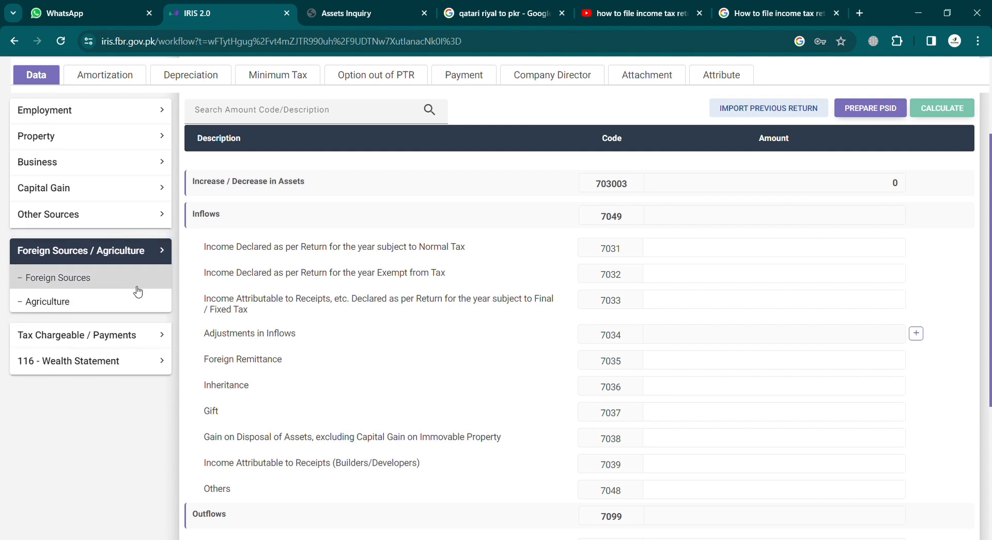
left_click(107, 279)
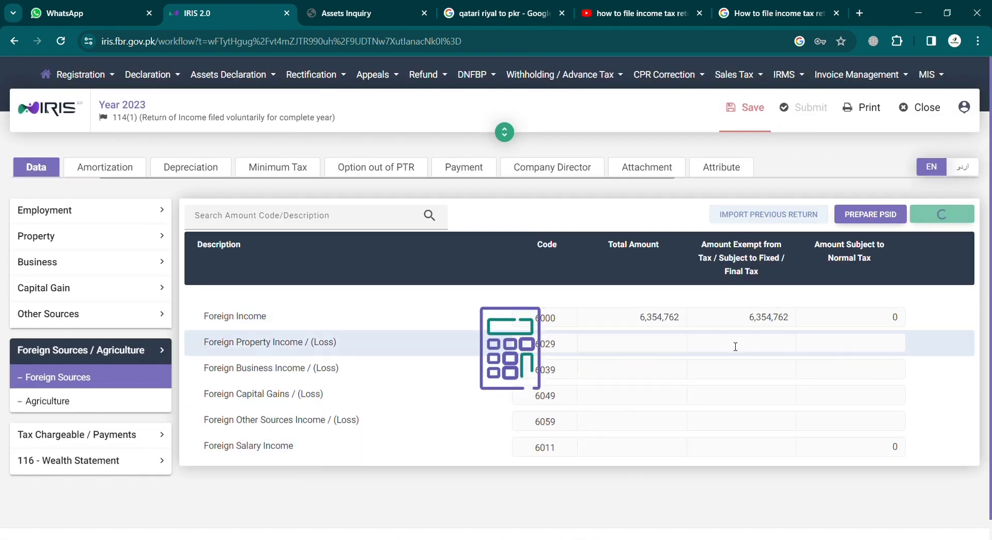
scroll(79, 378, "down", 1)
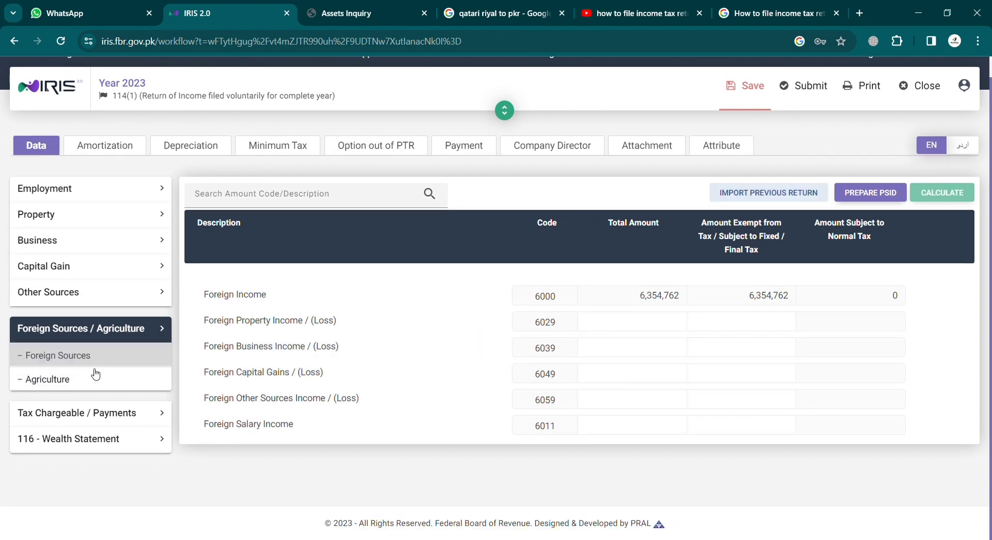
- In Reconciliation of Net Assets, enter 6,354,761.91 as the Foreign Remittance inflow (code 7035) and recalculate
left_click(109, 444)
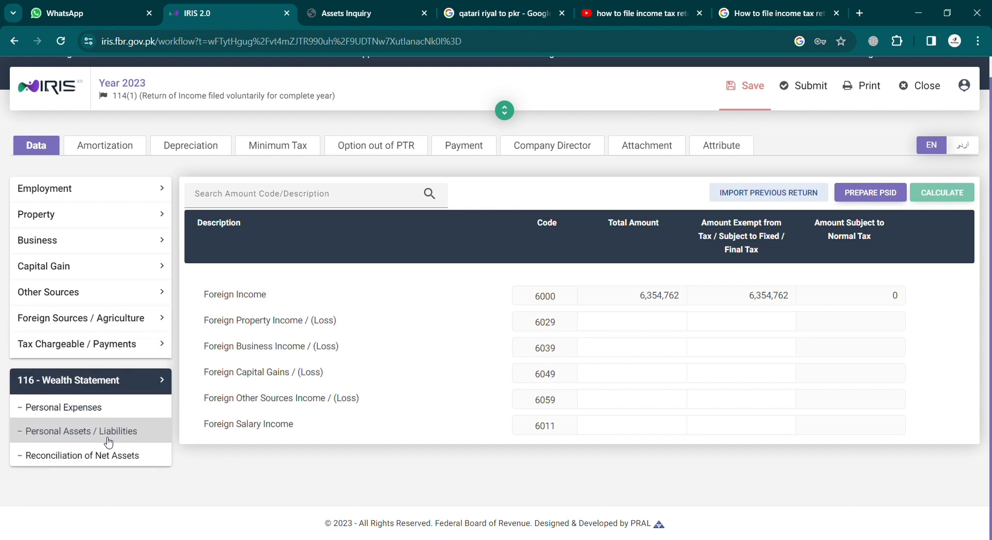
left_click(124, 459)
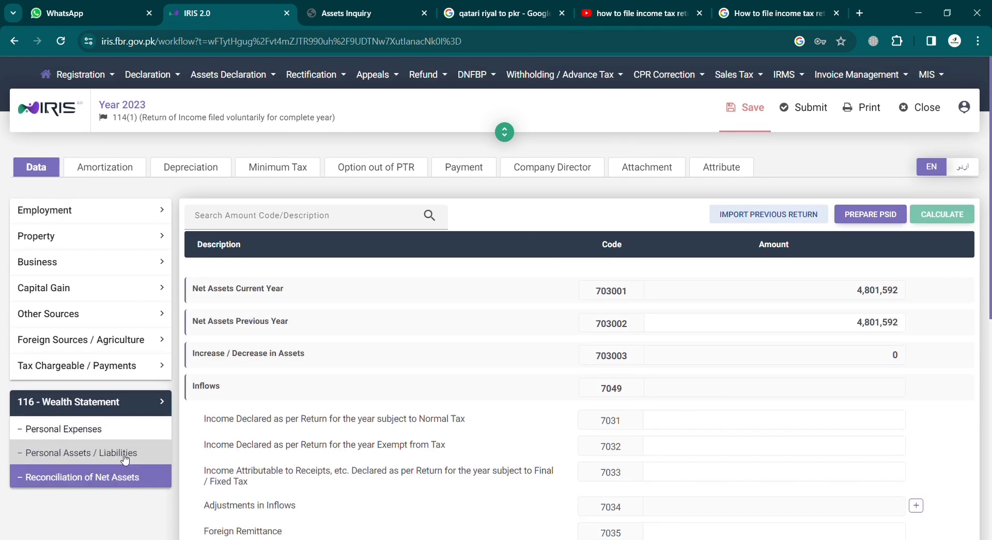
scroll(551, 415, "down", 3)
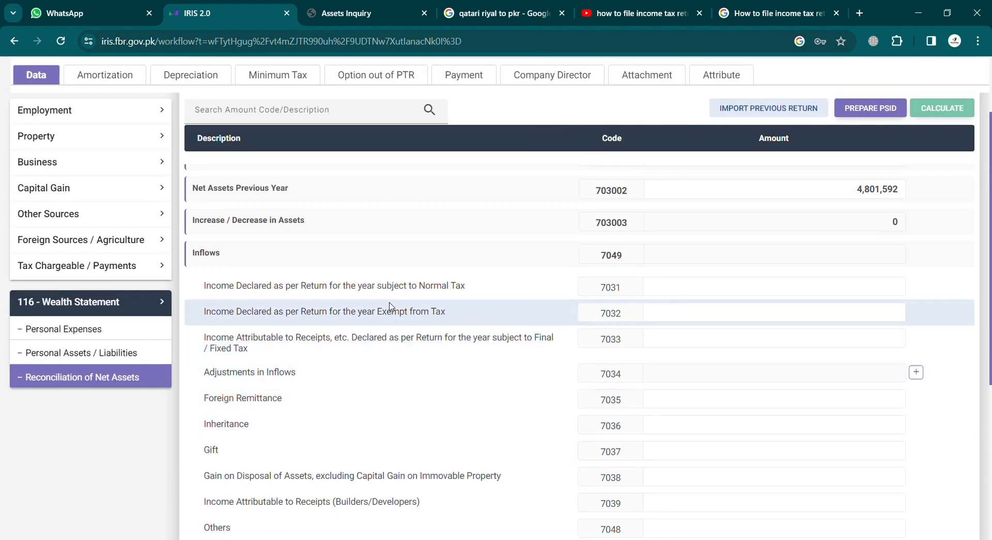
left_click(657, 402)
type("6,354,761.91")
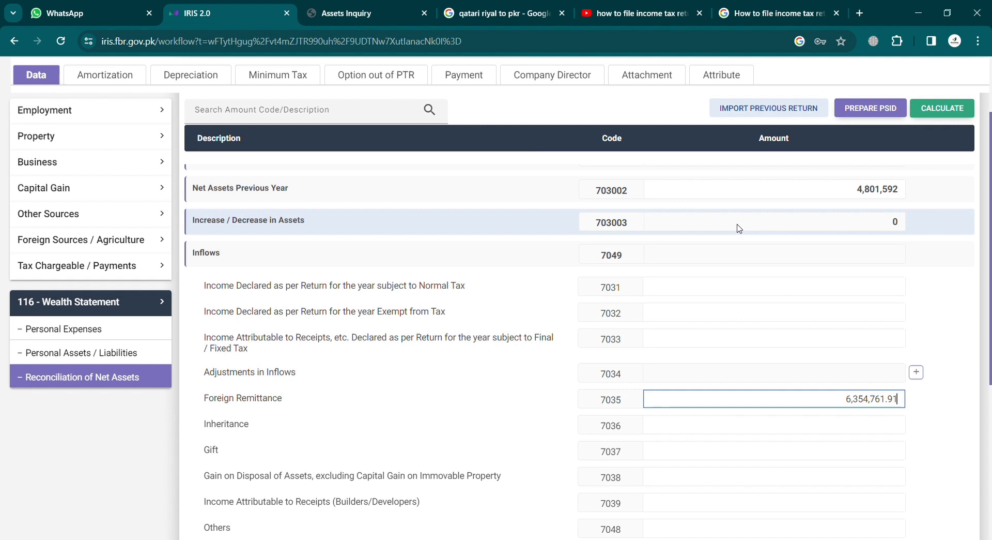
left_click(940, 110)
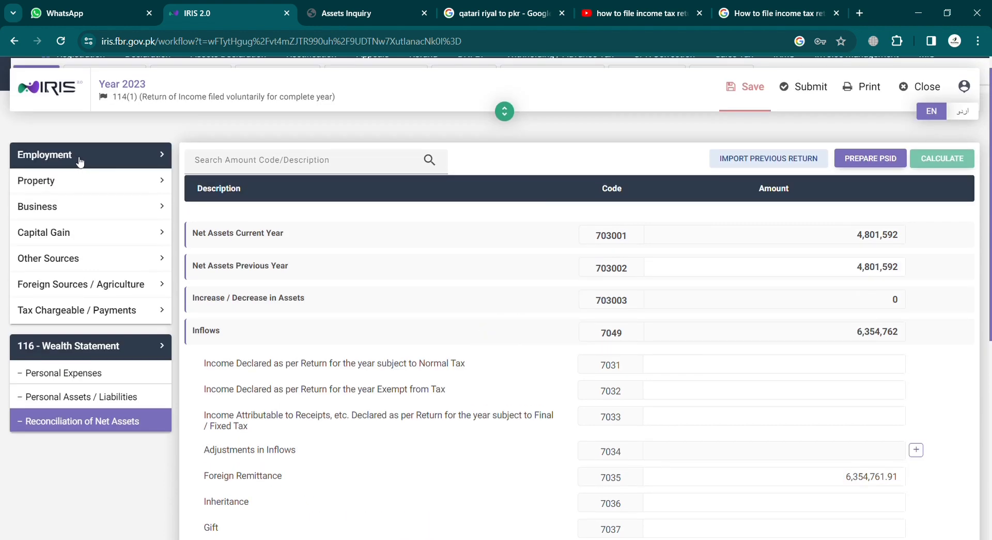
- Copy the Pay, Wages or Other Remuneration total of 386,000 (code 1009) from the Employment salary schedule
left_click(80, 162)
left_click(83, 184)
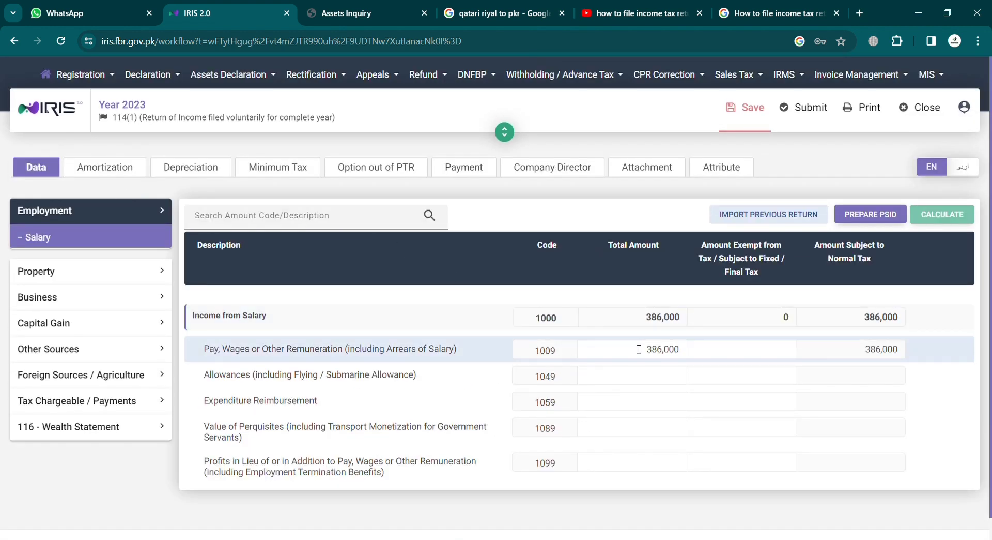
left_click_drag(639, 349, 690, 354)
key("ctrl+c")
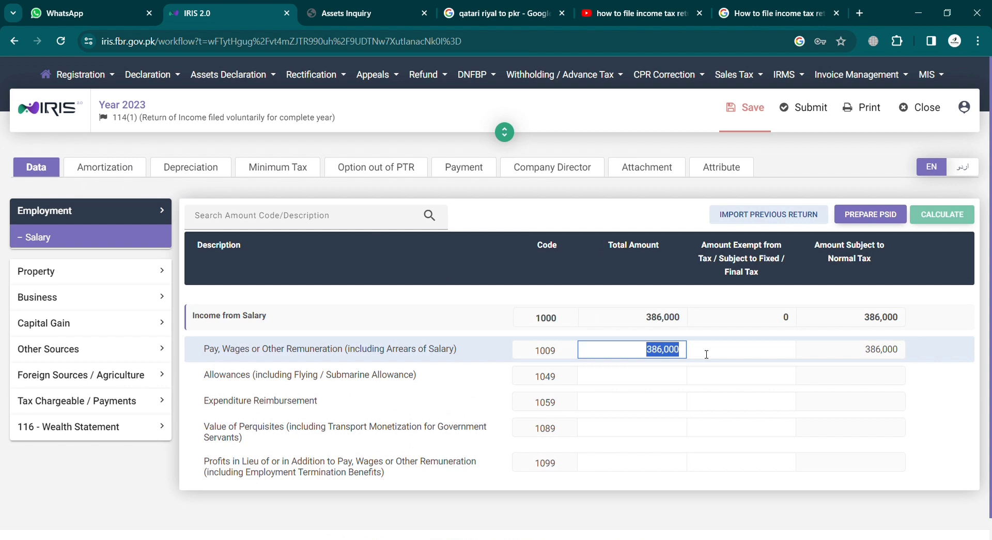
- In Reconciliation of Net Assets, paste 386,000 as Income Declared subject to Normal Tax (code 7031) and recalculate
left_click(143, 426)
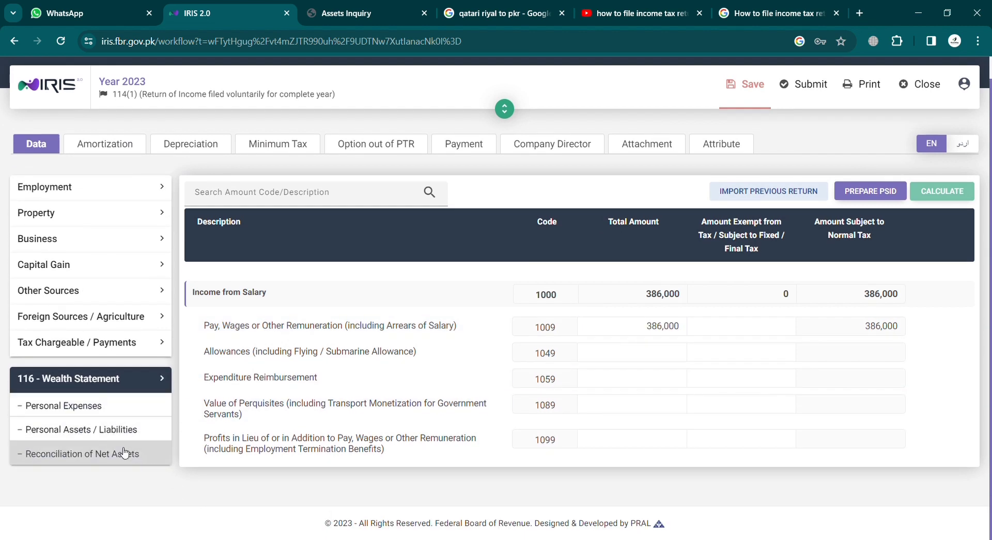
left_click(130, 461)
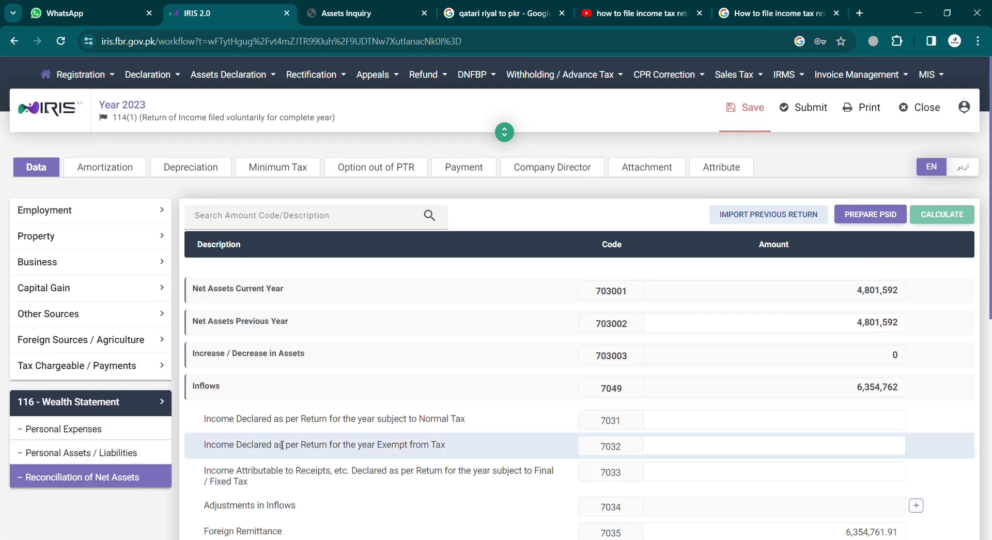
scroll(667, 411, "down", 3)
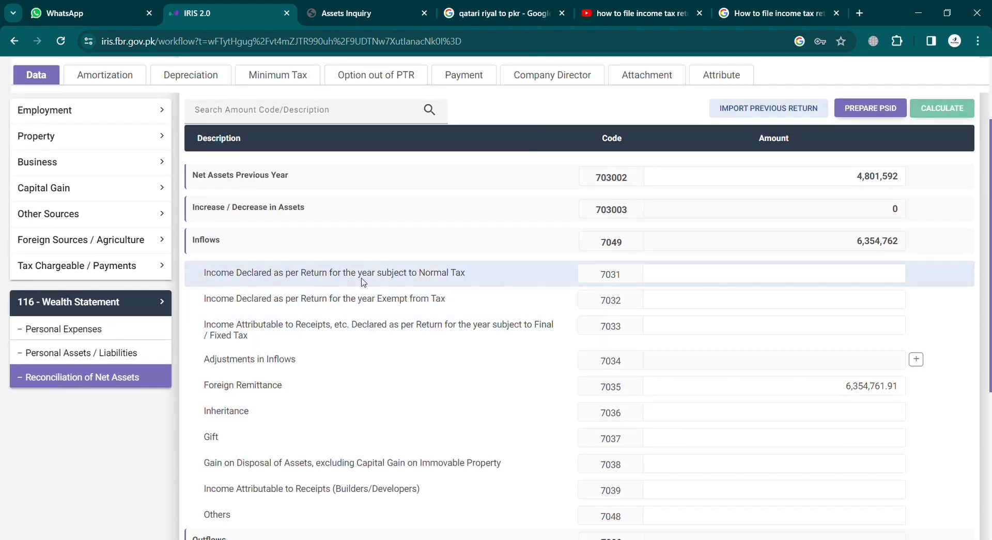
left_click(716, 275)
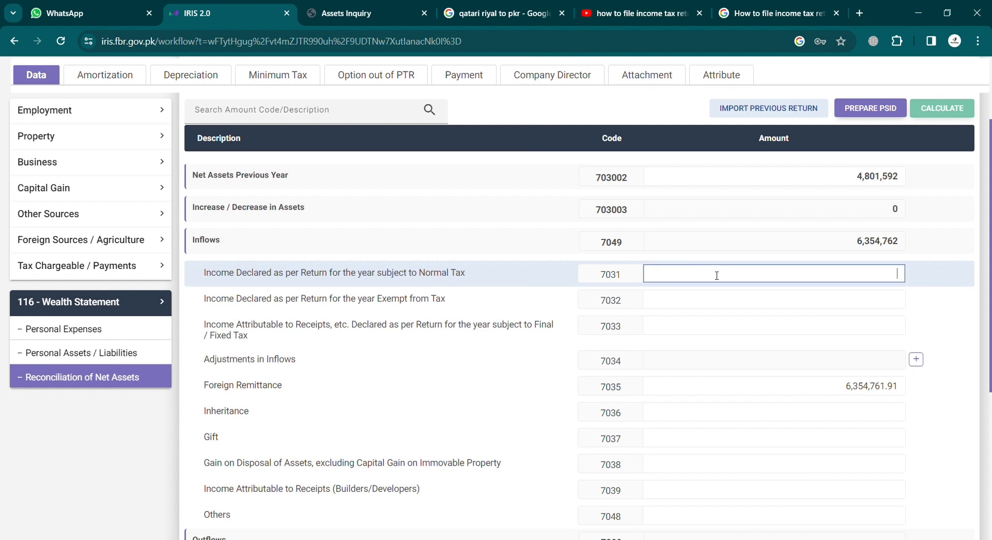
key("ctrl+v")
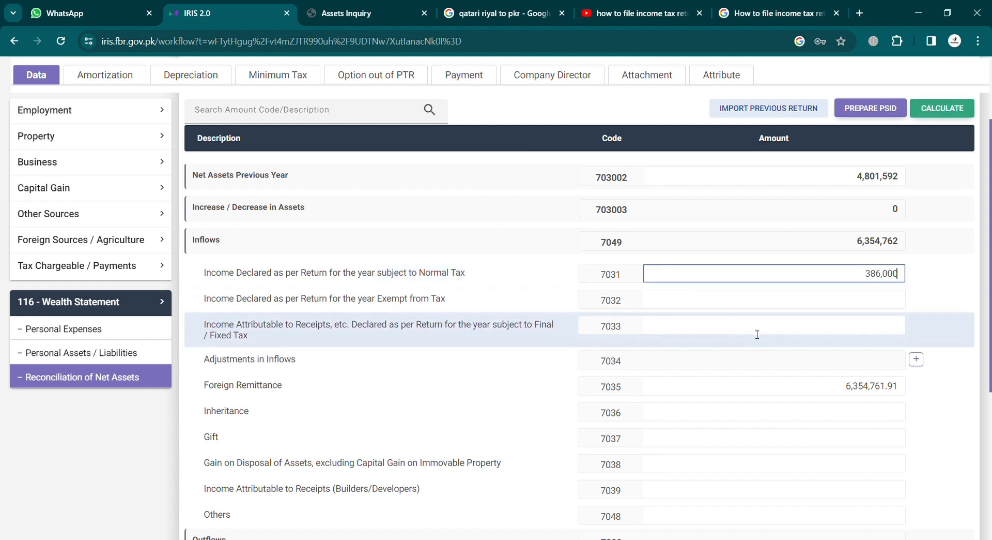
left_click(936, 115)
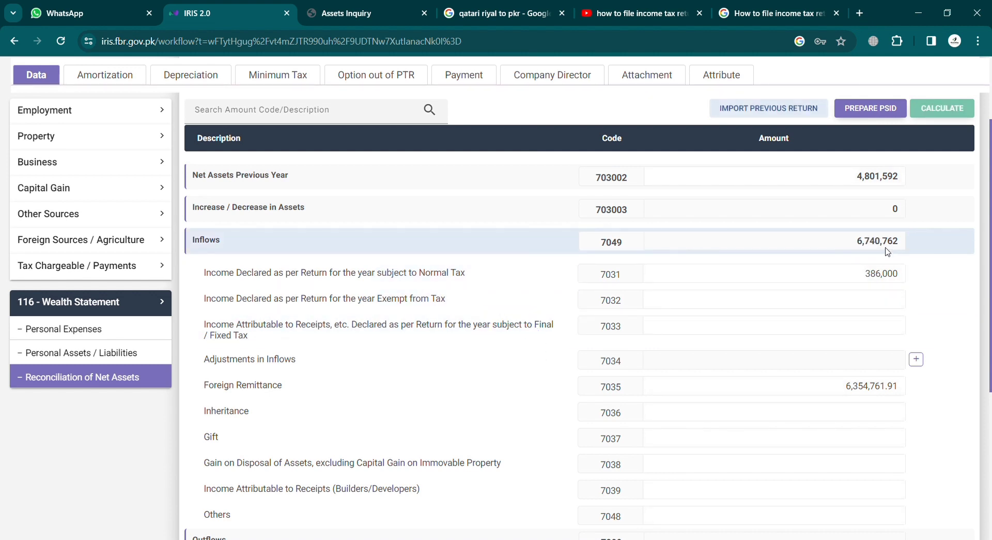
- Review the Outflows section and the Unreconciled Amount row in Reconciliation of Net Assets
scroll(843, 362, "down", 4)
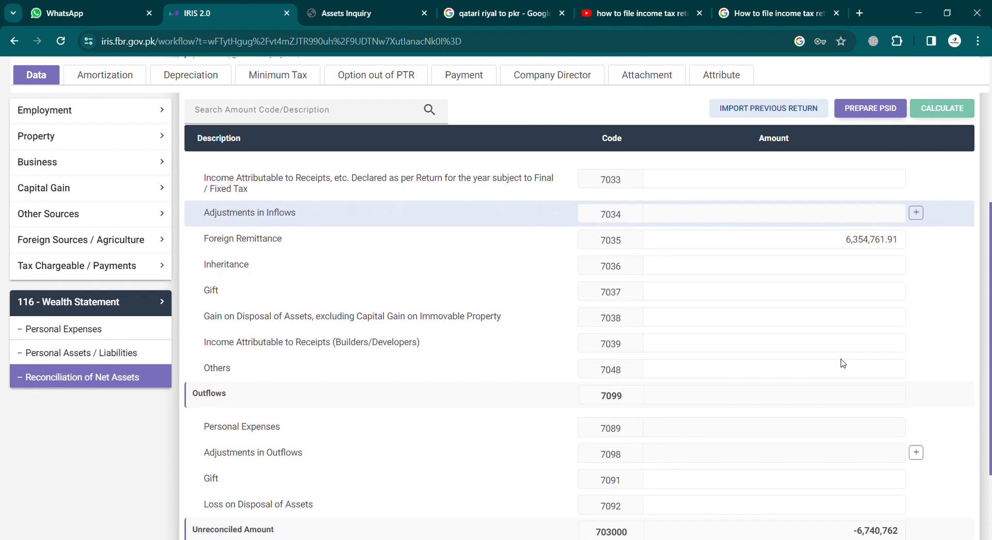
scroll(847, 363, "down", 1)
scroll(842, 361, "up", 1)
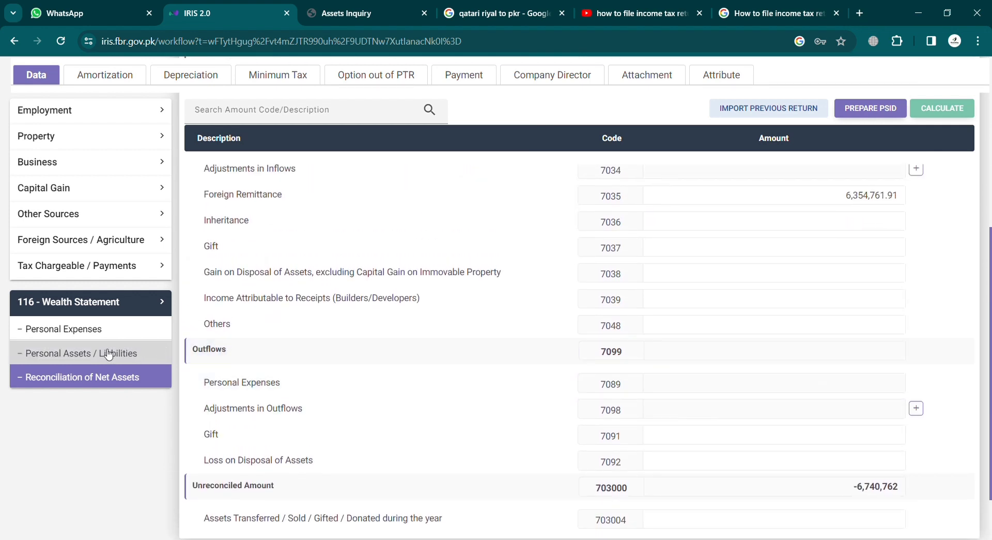
- Review the asset and liability entries in Personal Assets / Liabilities, after checking the Personal Expenses schedule of the wealth statement
left_click(95, 330)
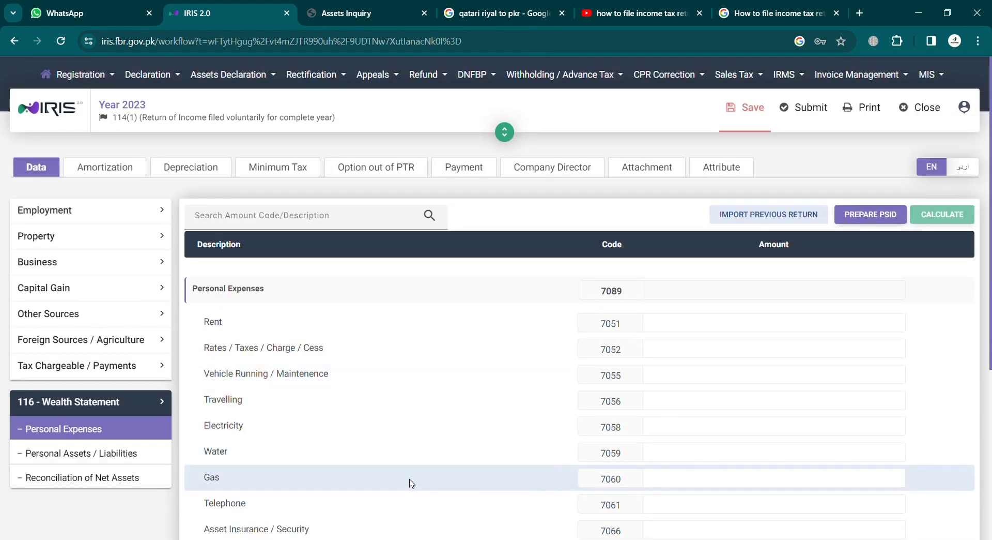
scroll(412, 483, "down", 2)
left_click(46, 358)
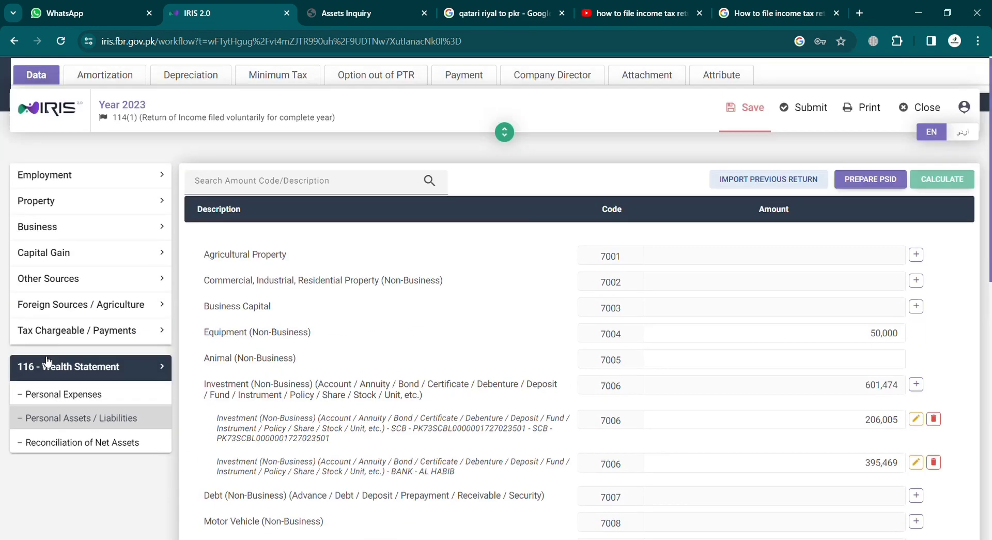
scroll(542, 436, "down", 3)
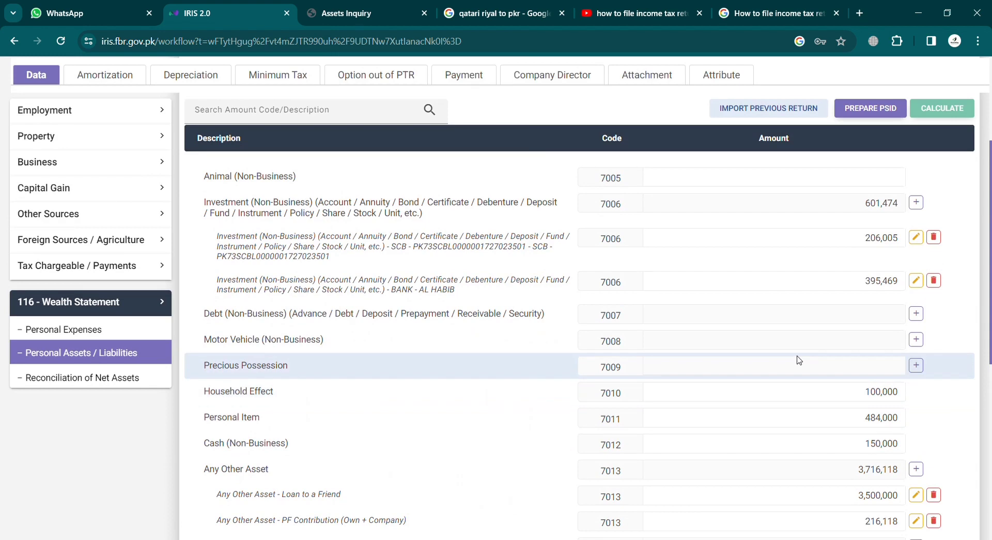
scroll(820, 517, "down", 7)
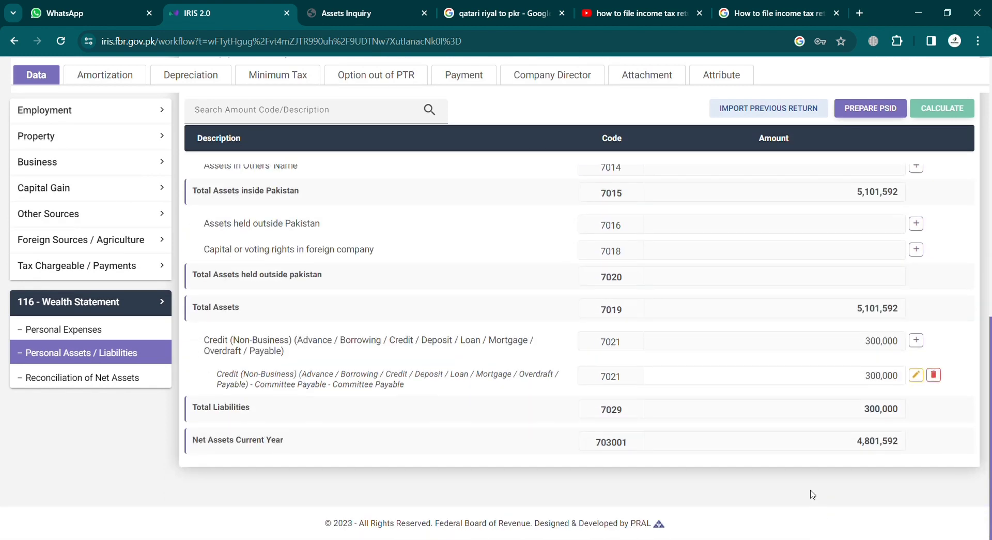
scroll(833, 409, "up", 3)
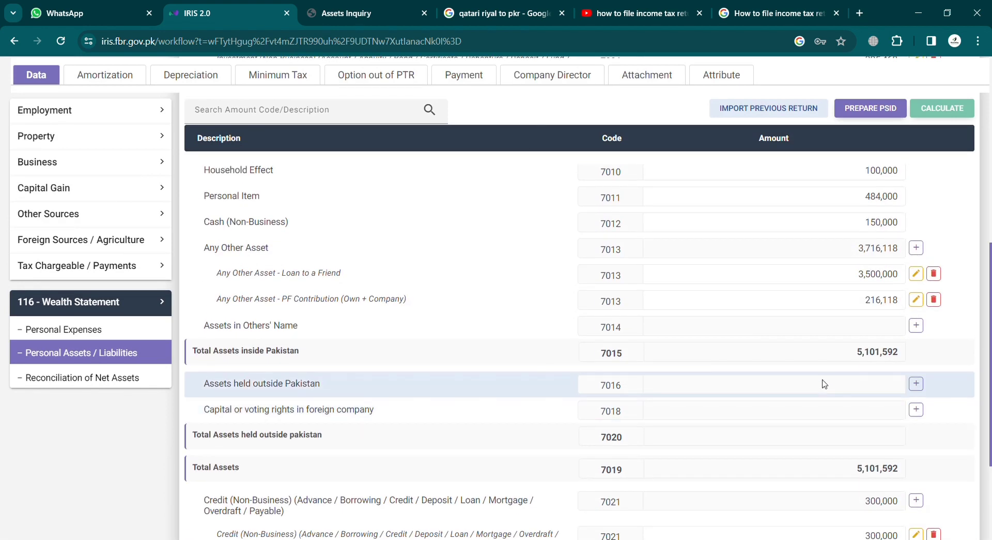
scroll(824, 384, "up", 2)
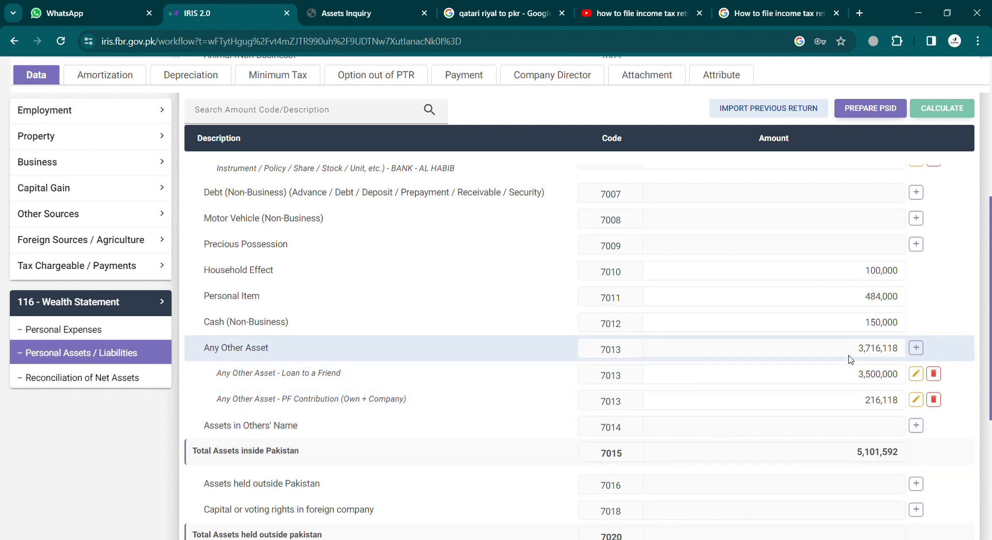
scroll(851, 358, "up", 2)
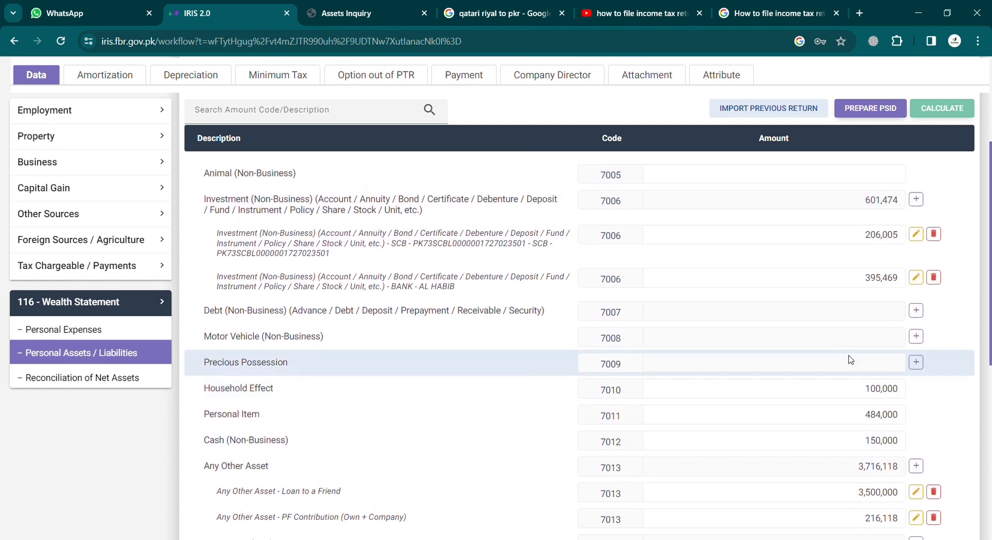
scroll(854, 360, "up", 1)
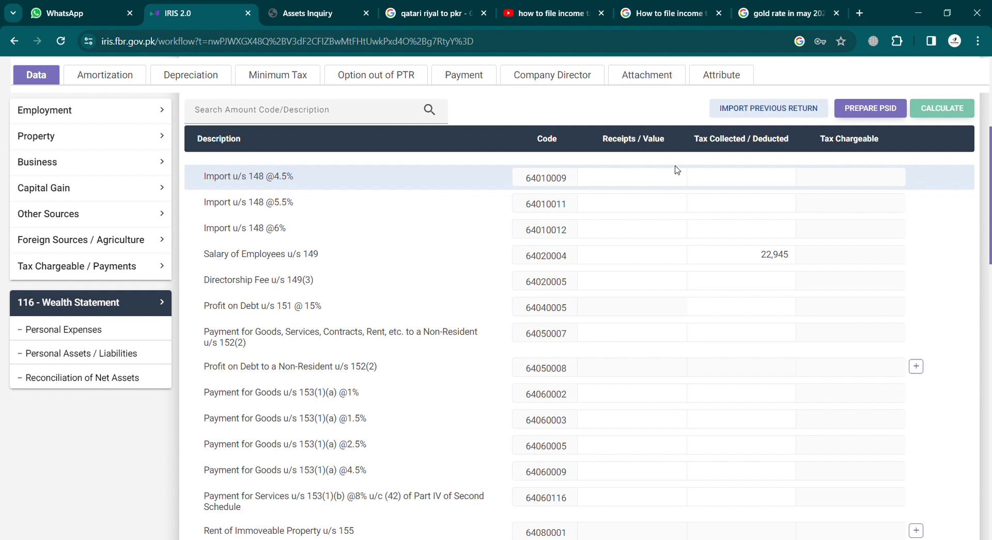
- Examine the Personal Expenses schedule, from rent and utilities to functions and other household expenses
left_click(92, 331)
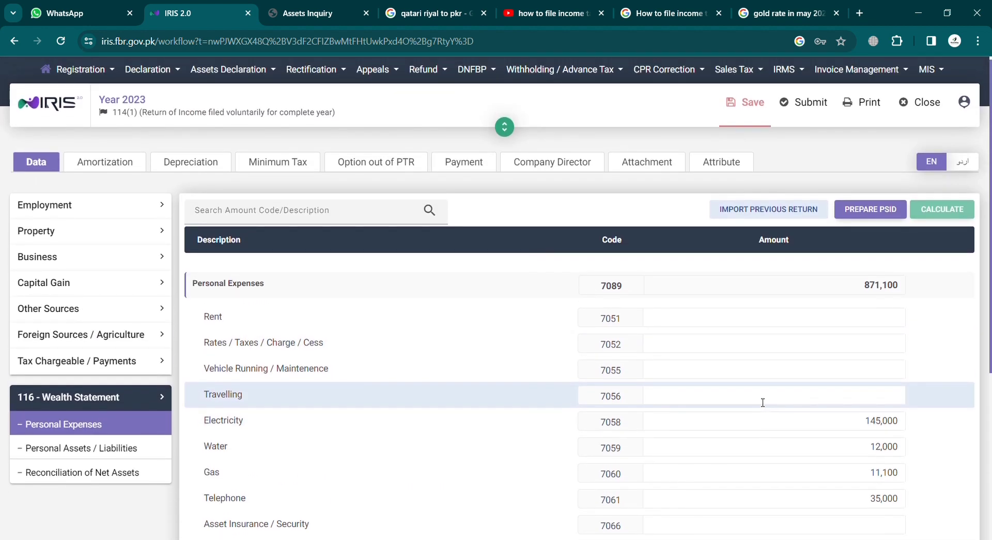
scroll(765, 398, "down", 1)
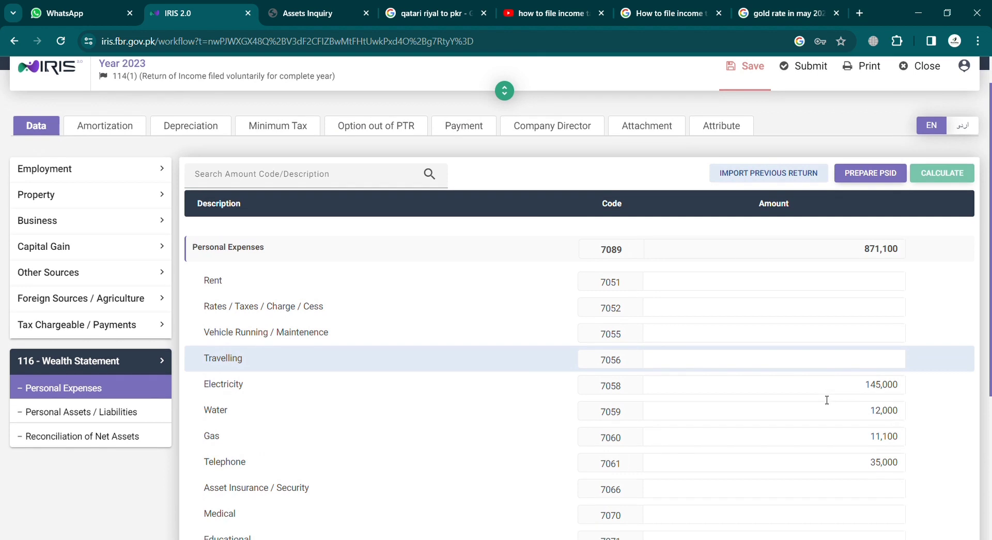
left_click(846, 396)
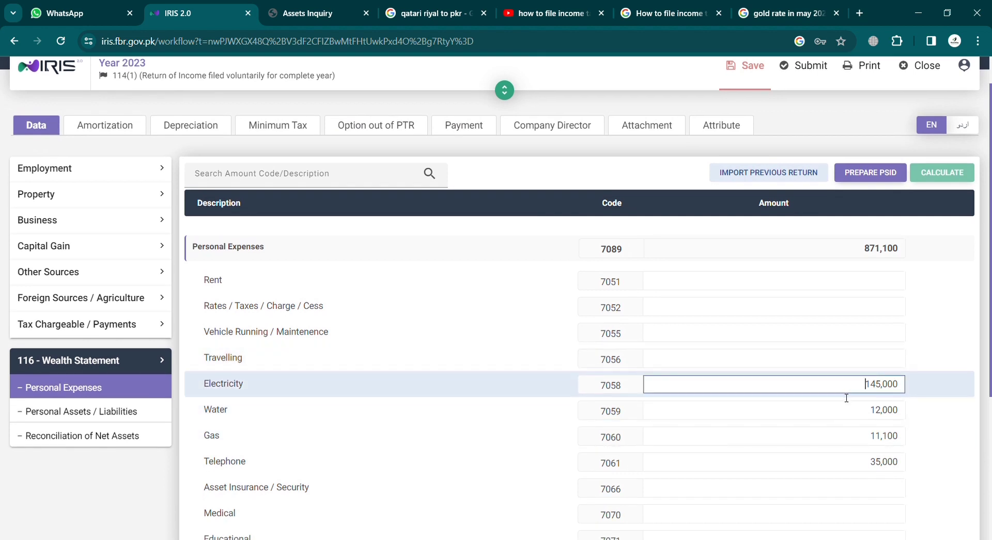
left_click(846, 411)
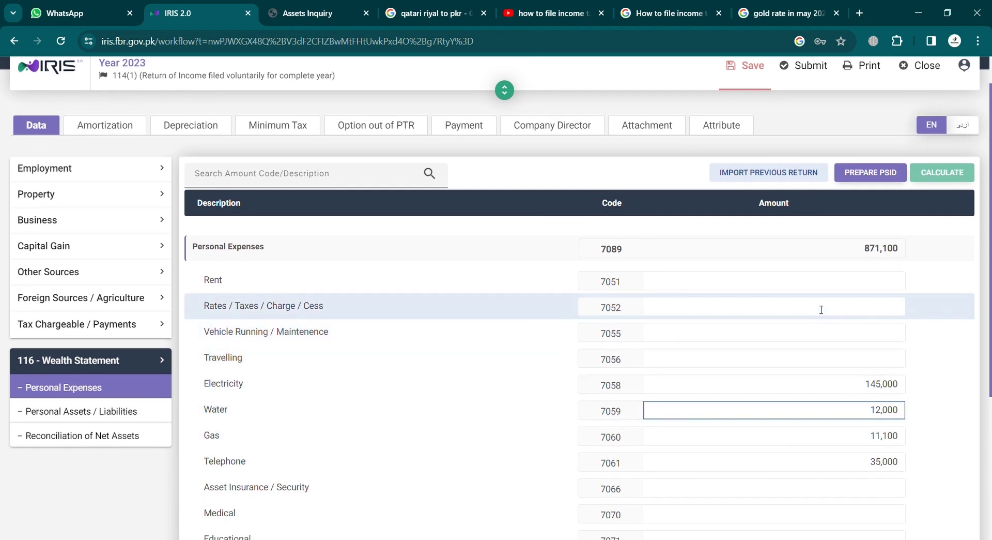
left_click(814, 283)
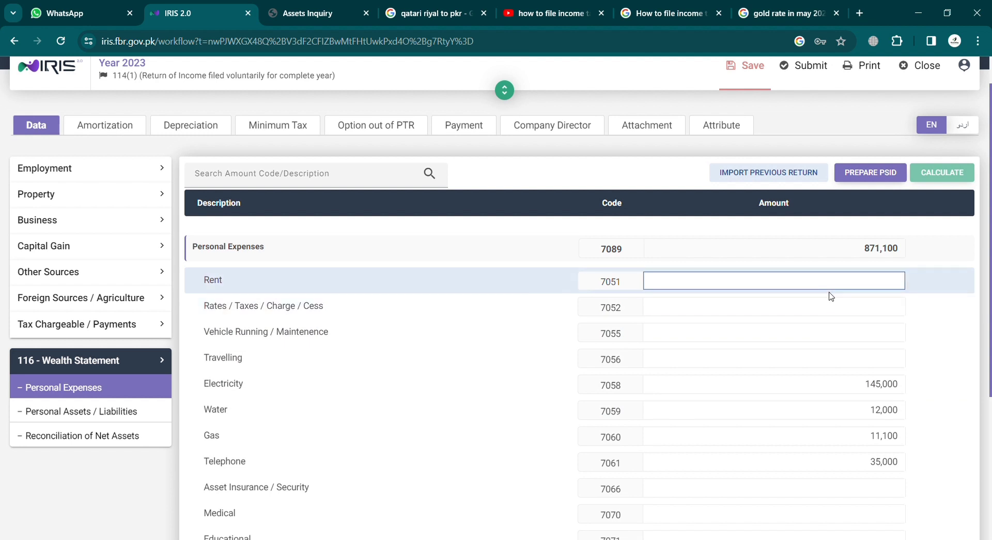
left_click(789, 329)
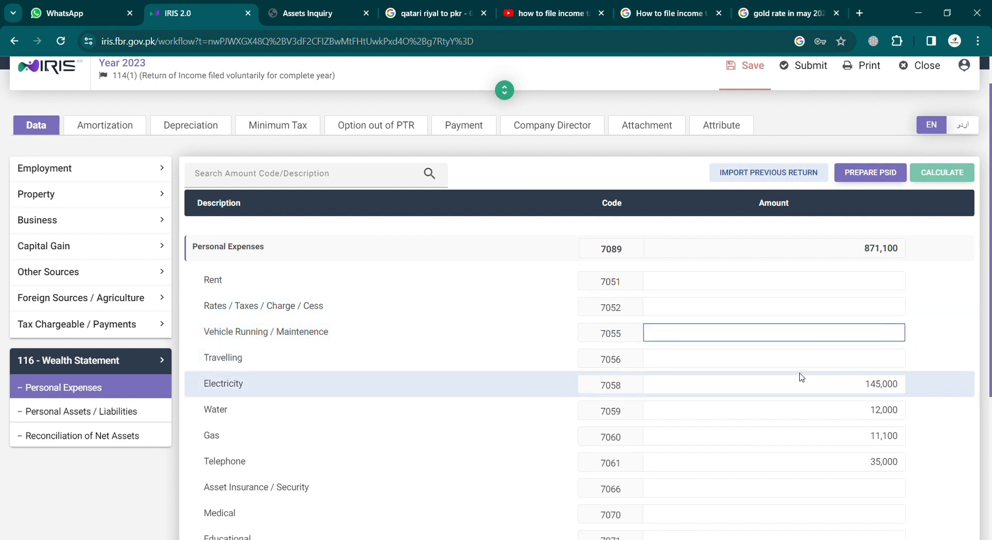
scroll(802, 376, "down", 3)
scroll(805, 377, "down", 2)
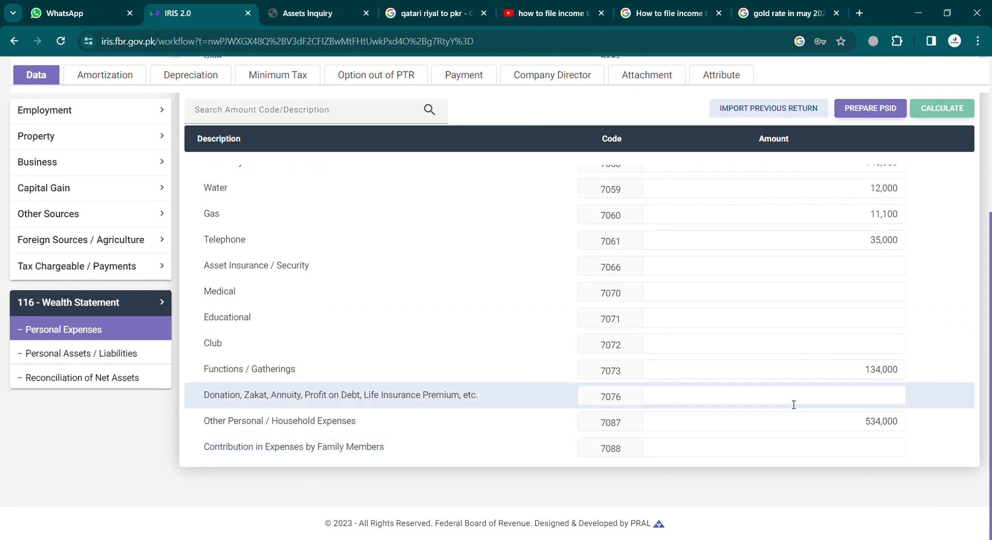
scroll(764, 298, "up", 1)
scroll(764, 297, "down", 1)
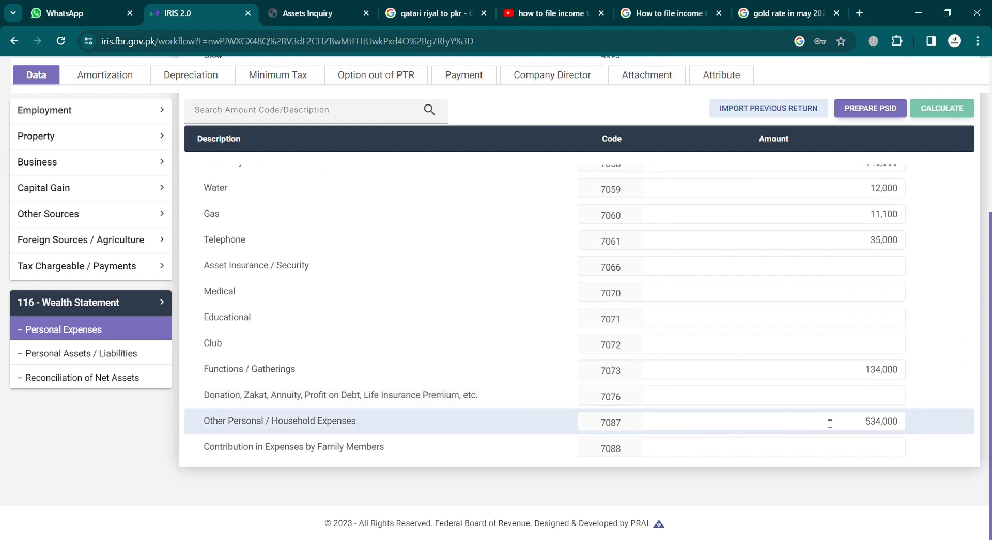
left_click_drag(862, 424, 917, 424)
left_click(955, 379)
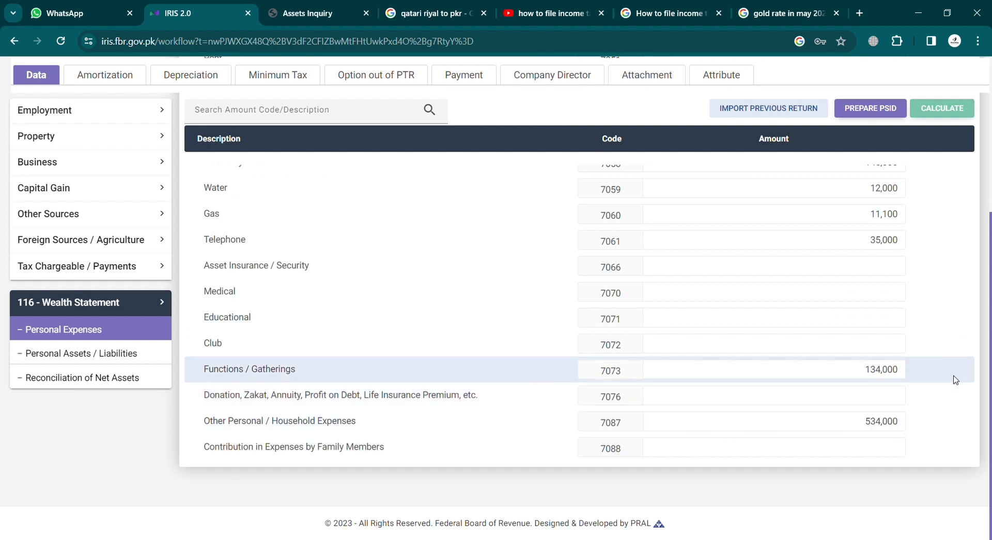
scroll(889, 170, "up", 3)
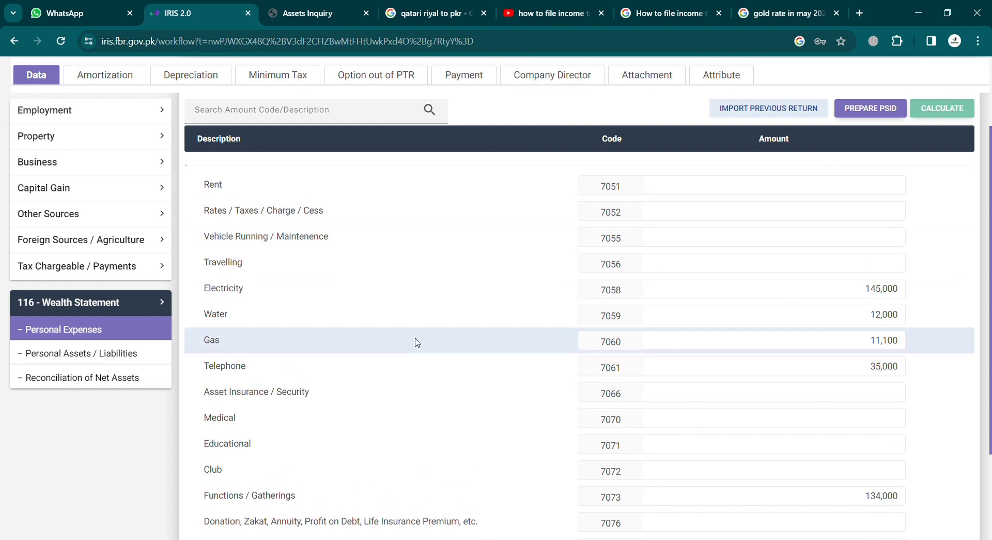
- Check the completed Personal Assets / Liabilities entries for equipment, investments, precious possessions and household effects
left_click(127, 357)
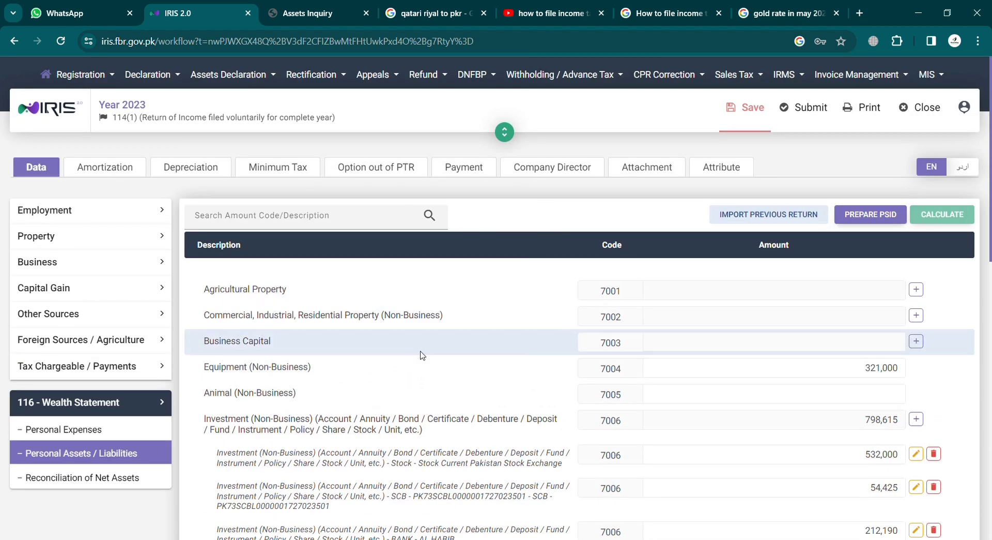
scroll(729, 465, "down", 3)
scroll(730, 450, "down", 1)
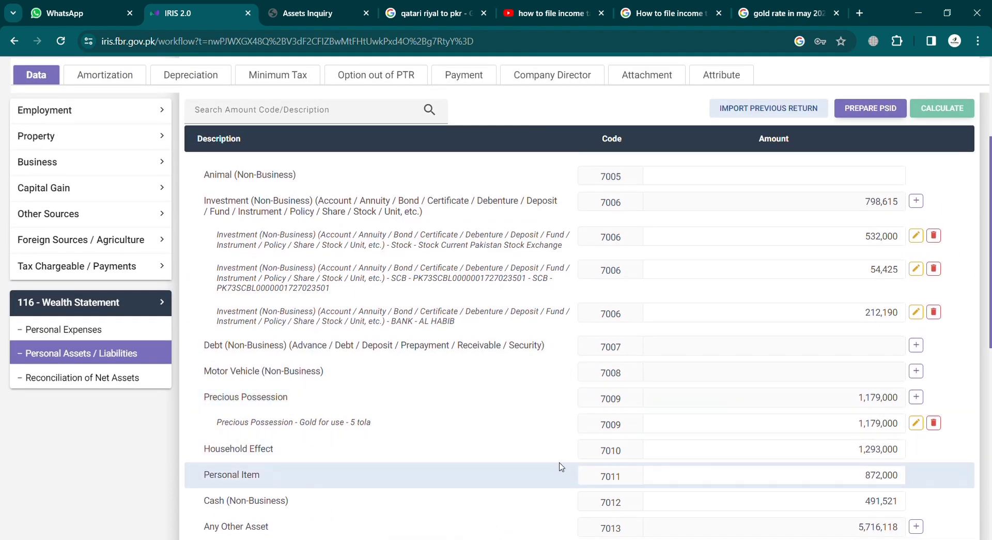
scroll(763, 343, "up", 4)
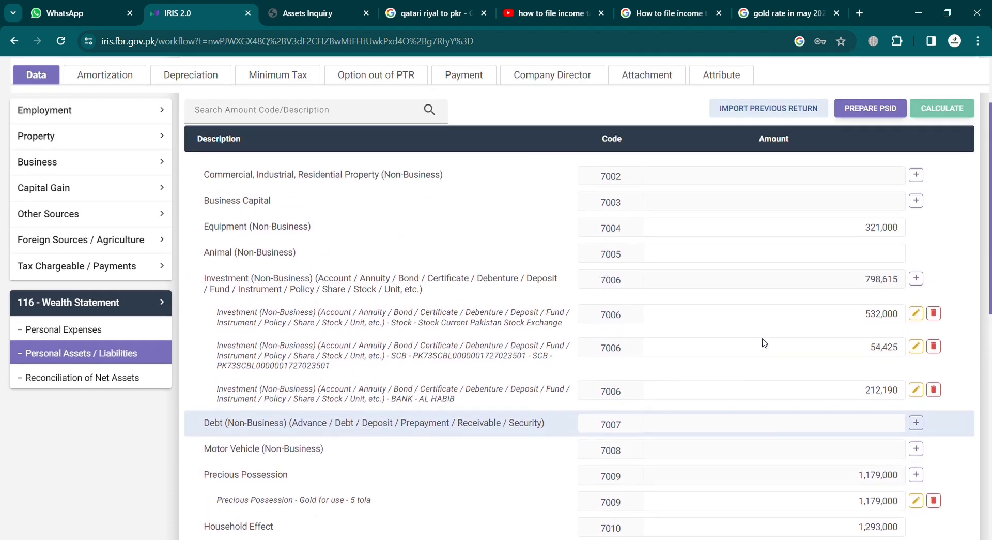
scroll(683, 392, "down", 2)
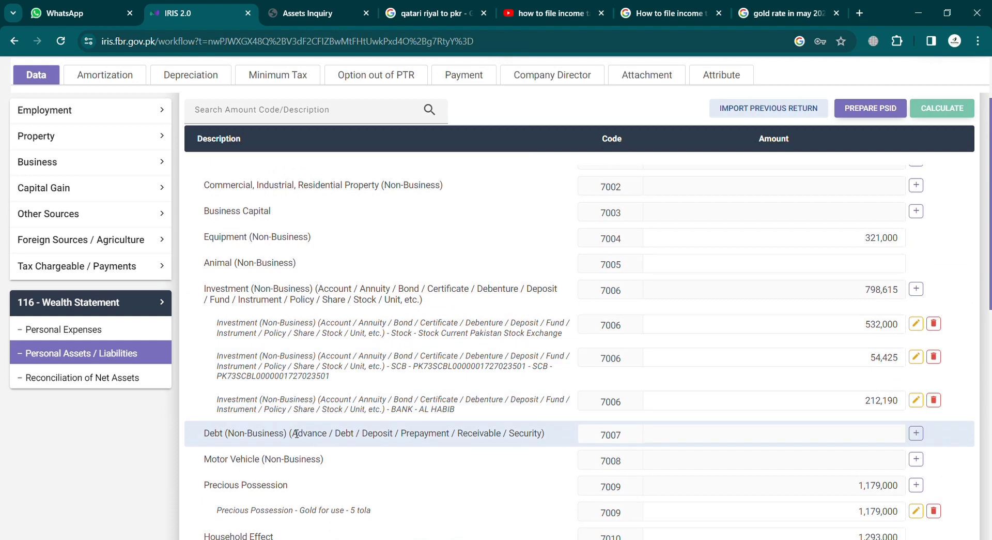
- Check the Unreconciled Amount in Reconciliation of Net Assets, then the normal-tax income (code 7031) and Foreign Remittance (code 7035) inflows
left_click(127, 380)
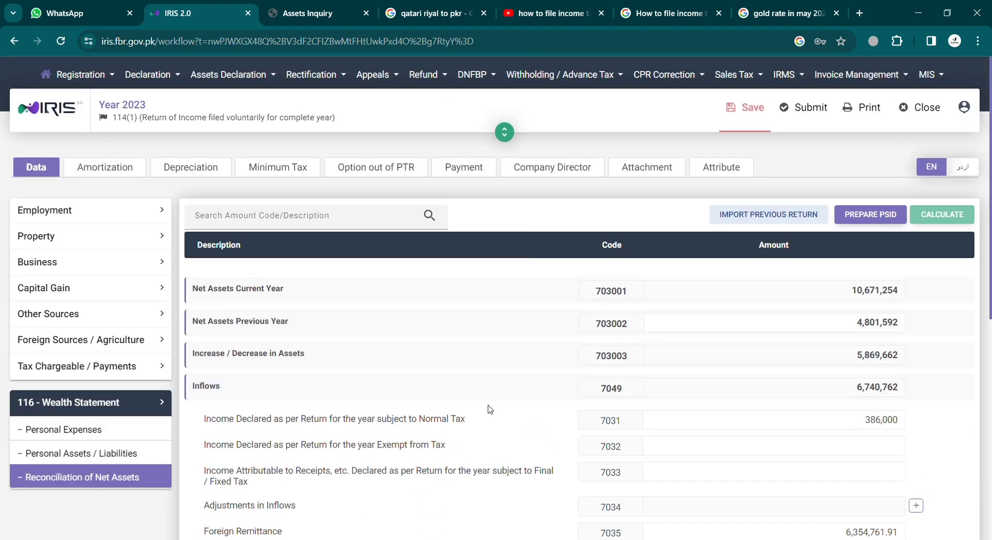
scroll(532, 413, "down", 8)
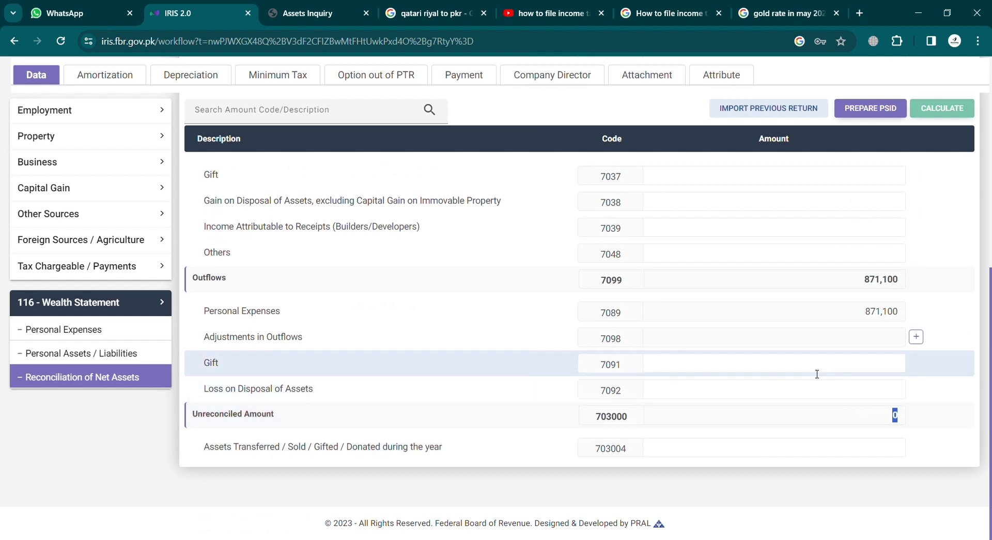
scroll(817, 375, "up", 7)
scroll(814, 373, "up", 2)
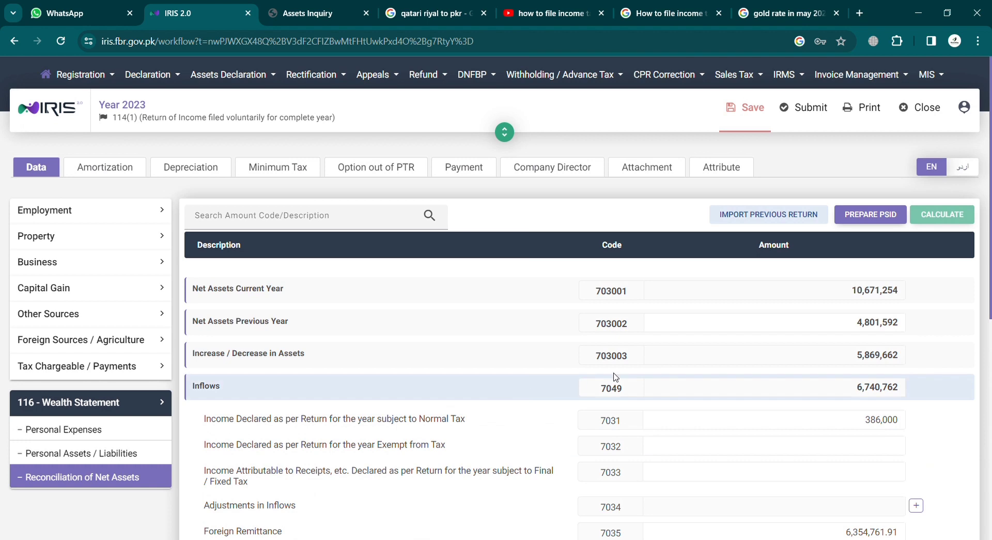
left_click(865, 426)
scroll(847, 452, "down", 1)
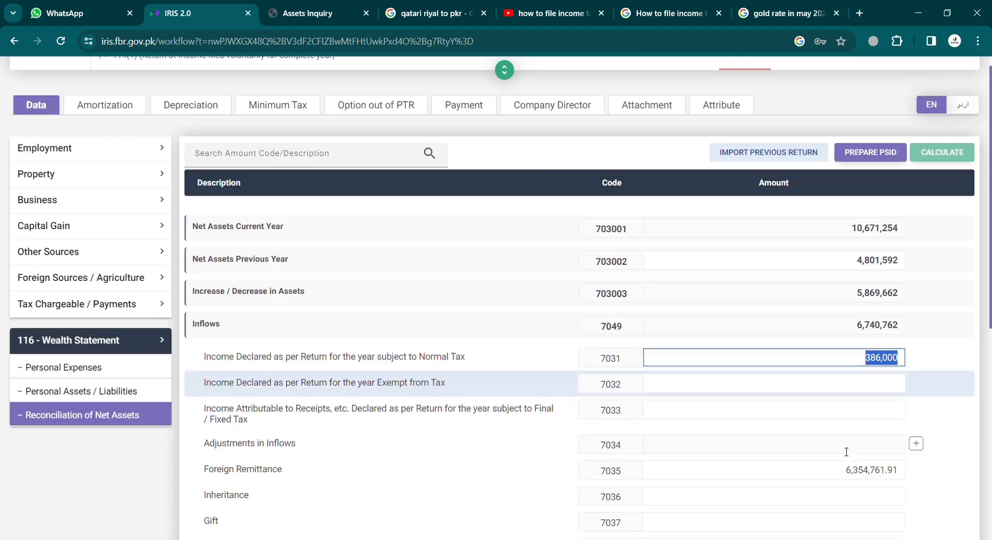
scroll(847, 451, "down", 2)
left_click_drag(816, 381, 930, 374)
left_click(57, 368)
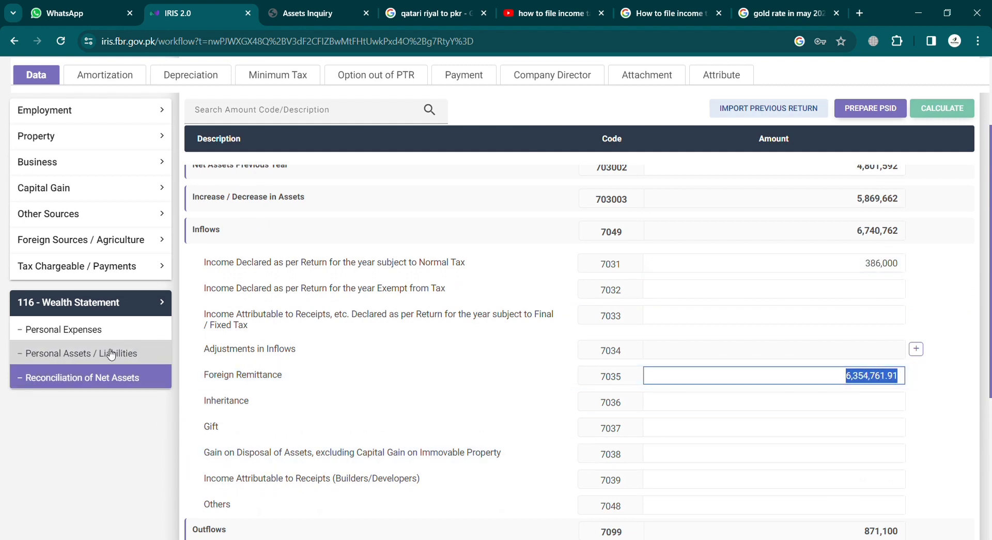
- Examine the stock exchange and bank account investment amounts (code 7006) among the other assets in Personal Assets / Liabilities
left_click(111, 353)
scroll(595, 413, "down", 4)
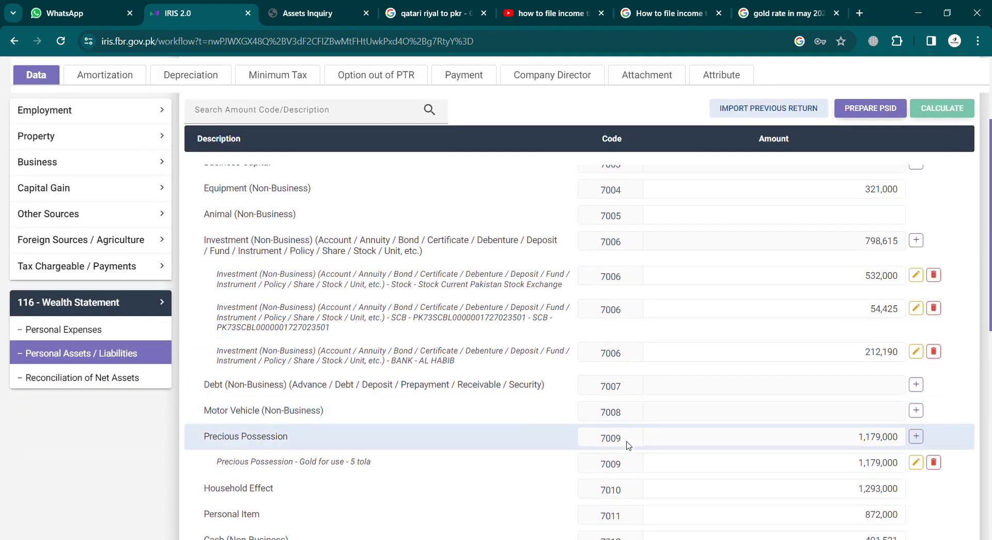
scroll(627, 443, "down", 2)
scroll(627, 443, "up", 5)
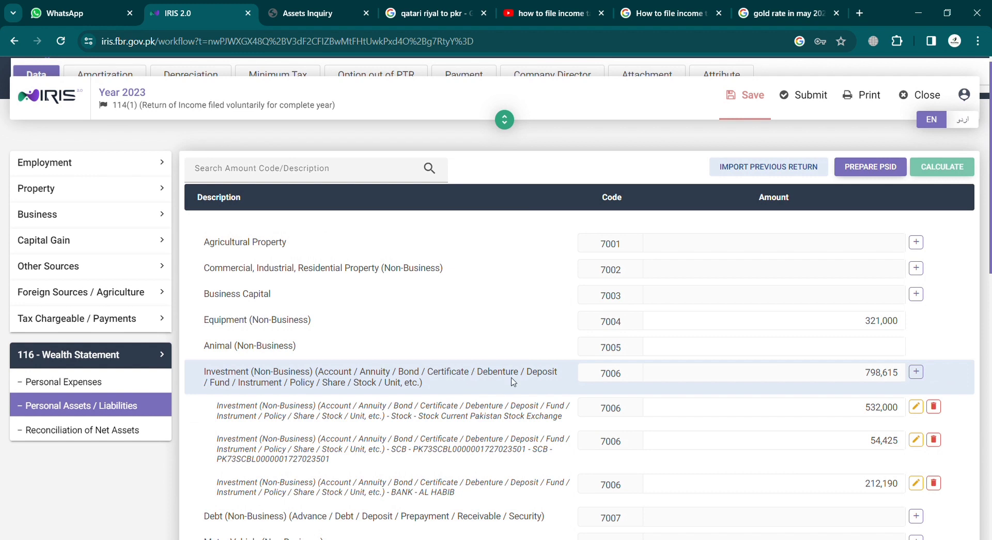
scroll(781, 357, "down", 1)
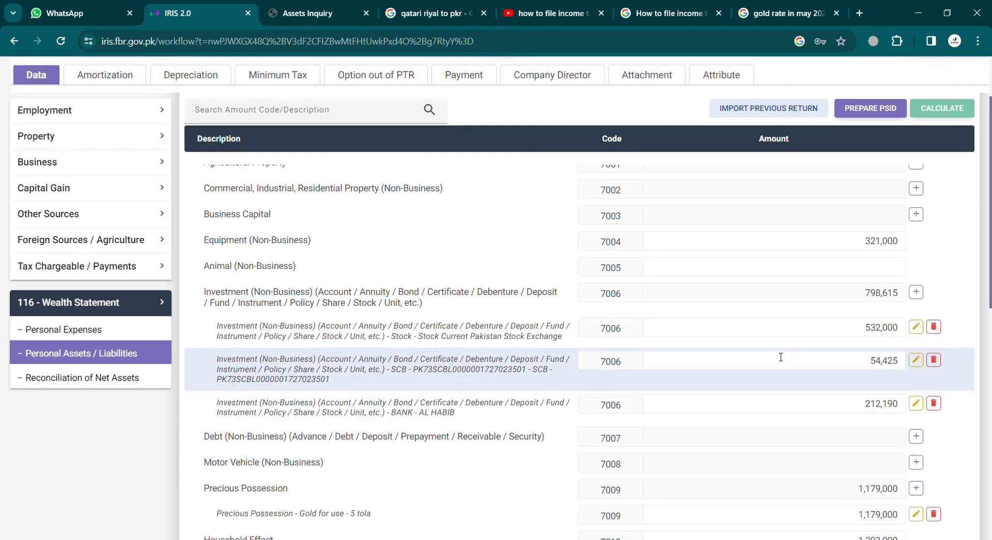
left_click(862, 332)
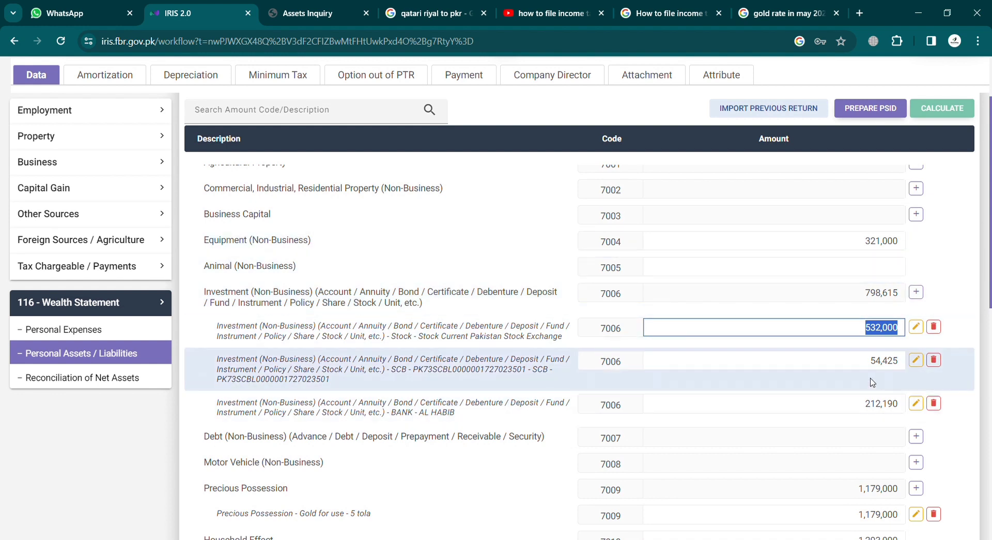
left_click_drag(871, 362, 885, 365)
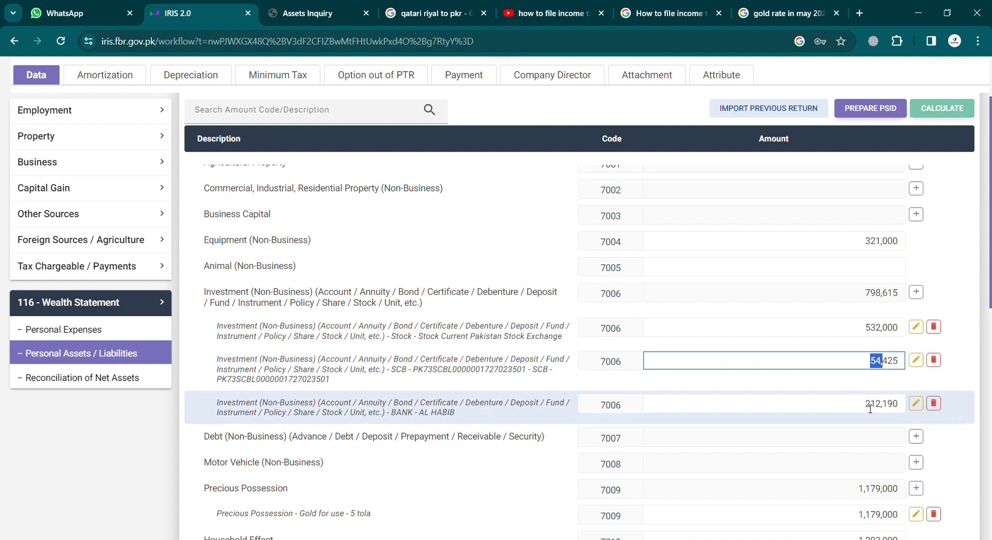
double_click(871, 408)
double_click(872, 335)
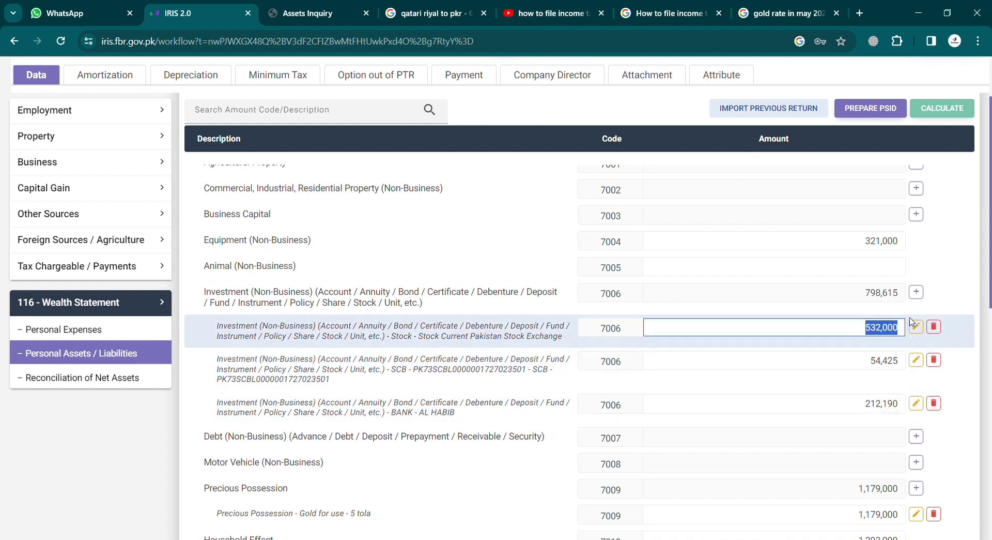
scroll(913, 321, "up", 3)
scroll(915, 322, "down", 1)
scroll(911, 322, "down", 1)
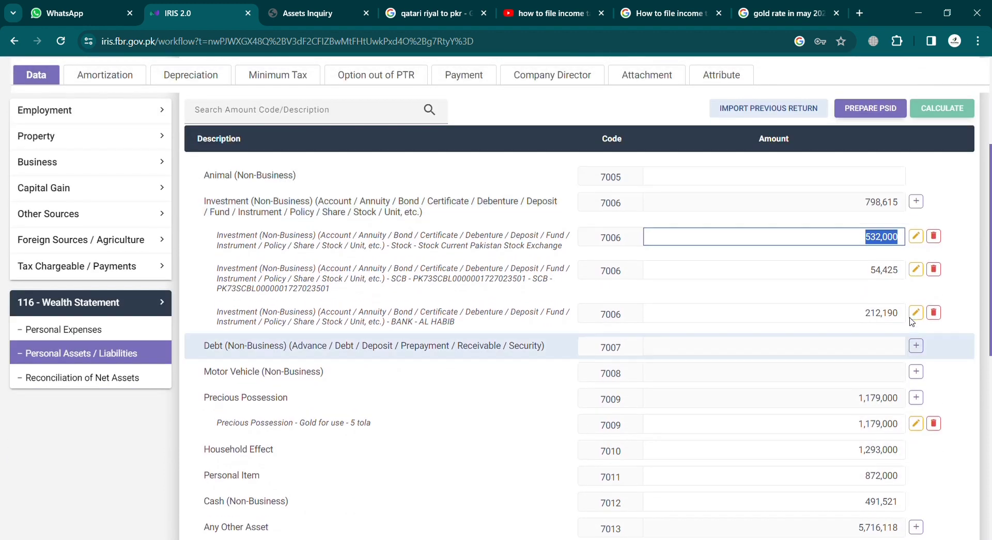
scroll(904, 310, "up", 5)
scroll(900, 299, "up", 1)
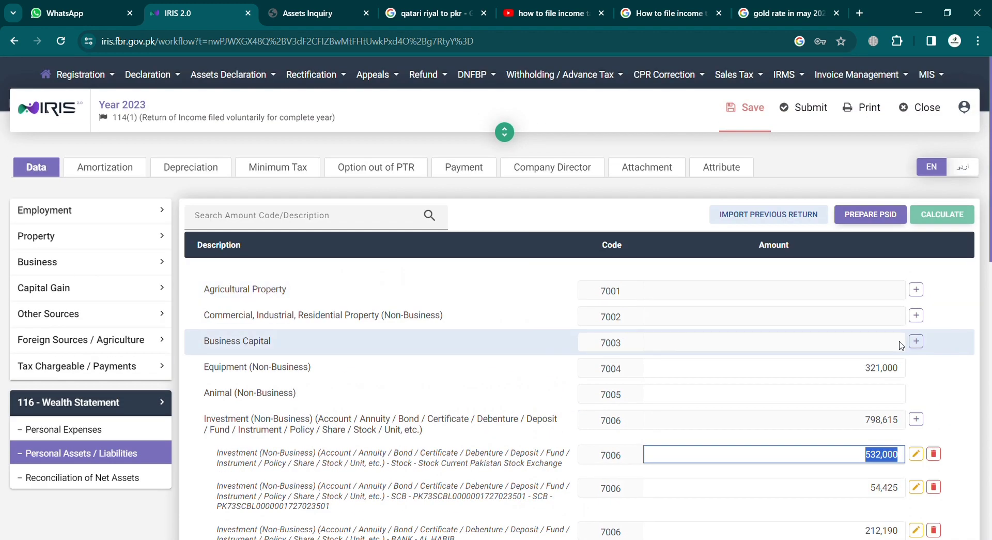
- Examine the personal asset amounts from Equipment (code 7004) and investments to Personal Item and Cash (code 7012)
left_click_drag(842, 374, 920, 378)
scroll(893, 413, "down", 3)
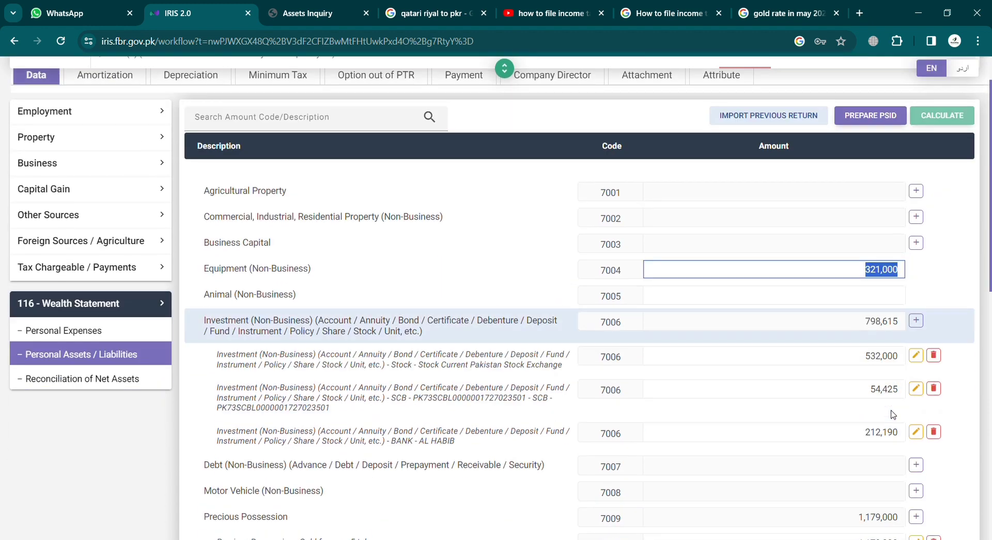
left_click(858, 217)
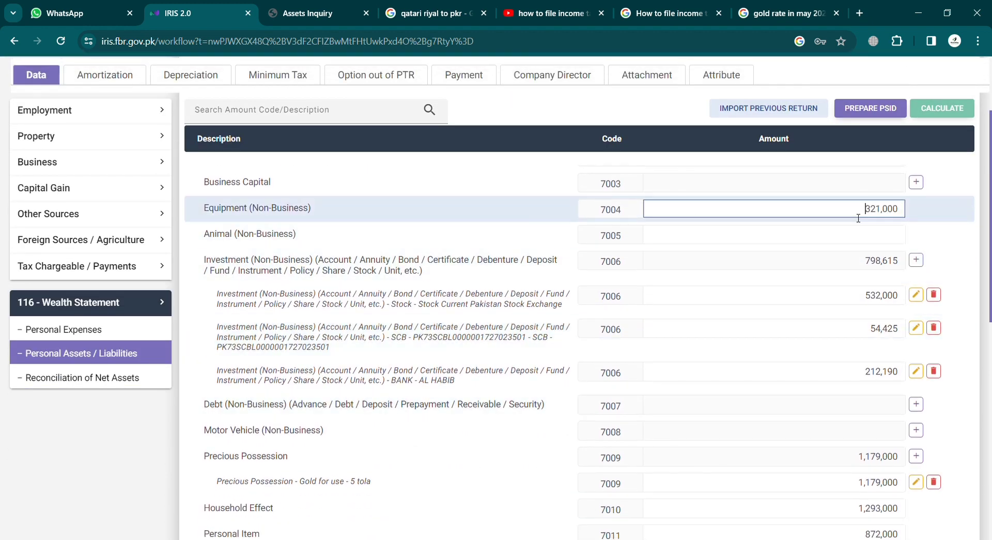
scroll(886, 385, "down", 1)
scroll(885, 387, "down", 1)
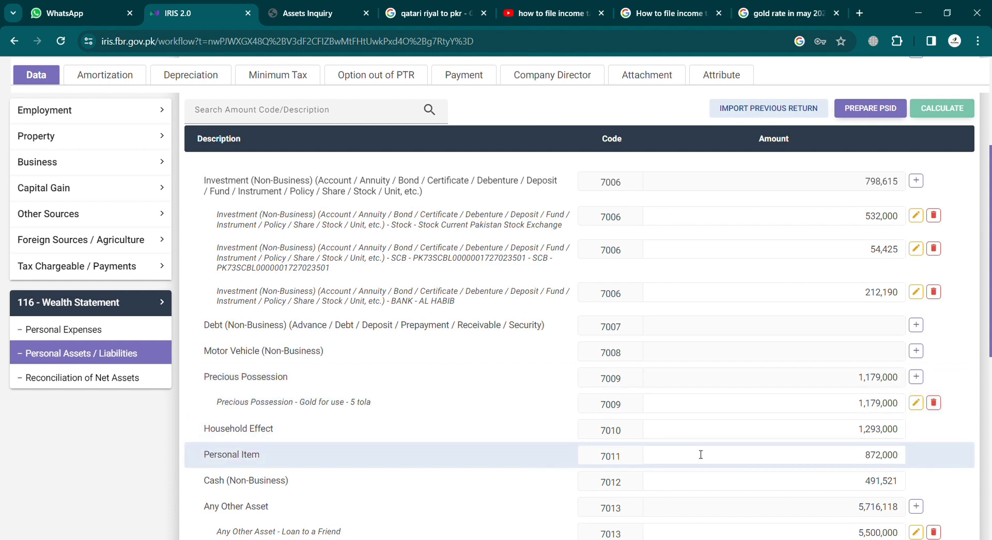
scroll(700, 396, "down", 1)
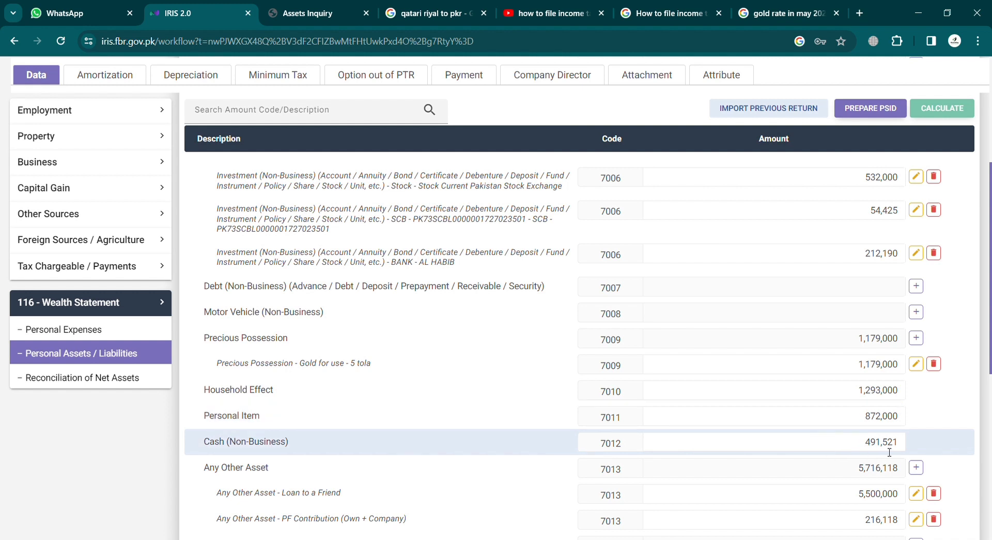
- Clear the Cash (Non-Business) amount (code 7012) and recalculate the return
left_click_drag(849, 450, 915, 451)
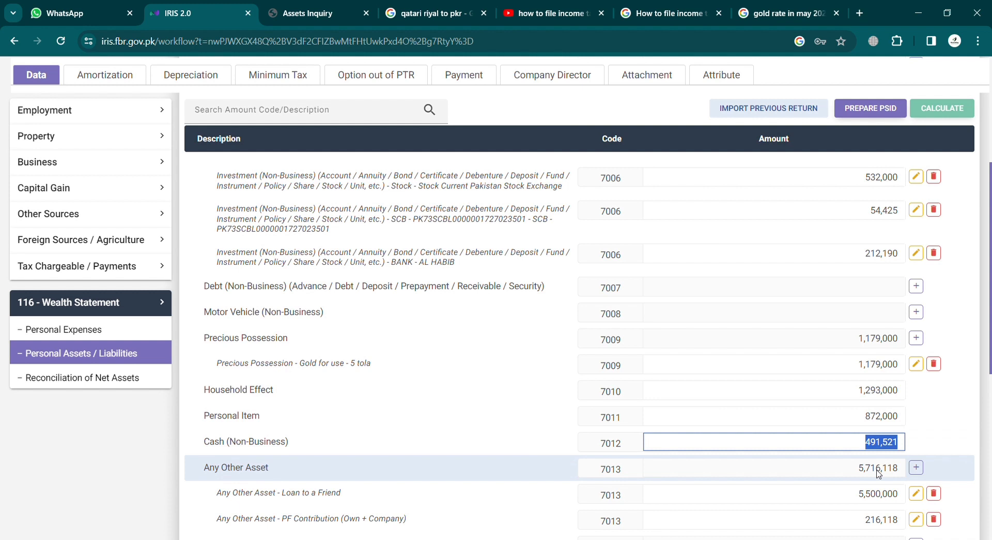
scroll(862, 356, "down", 2)
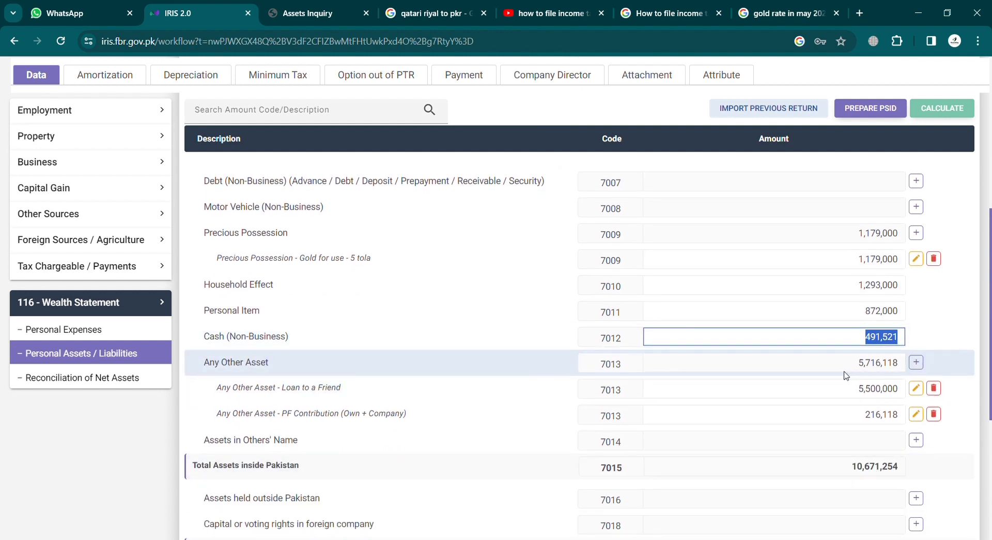
key("BackSpace")
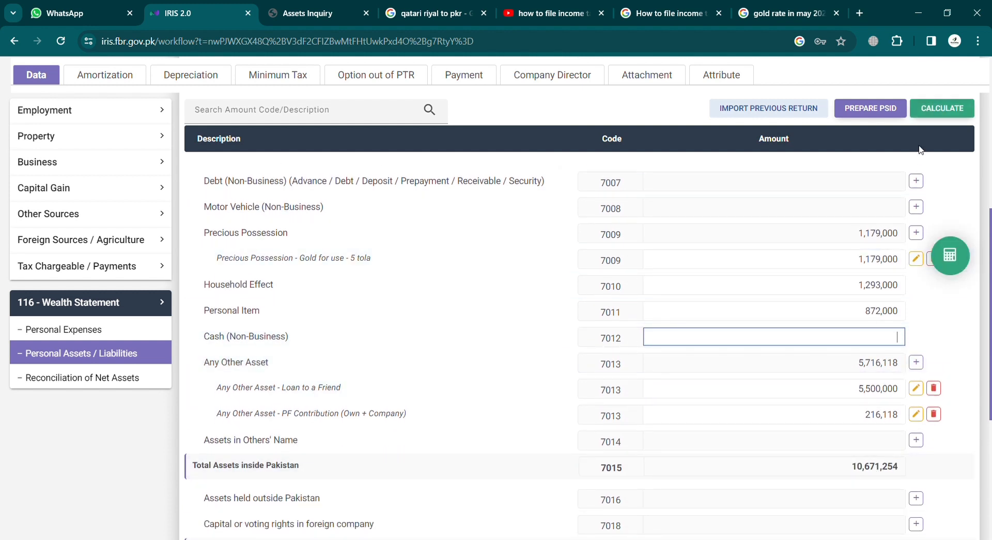
left_click(942, 109)
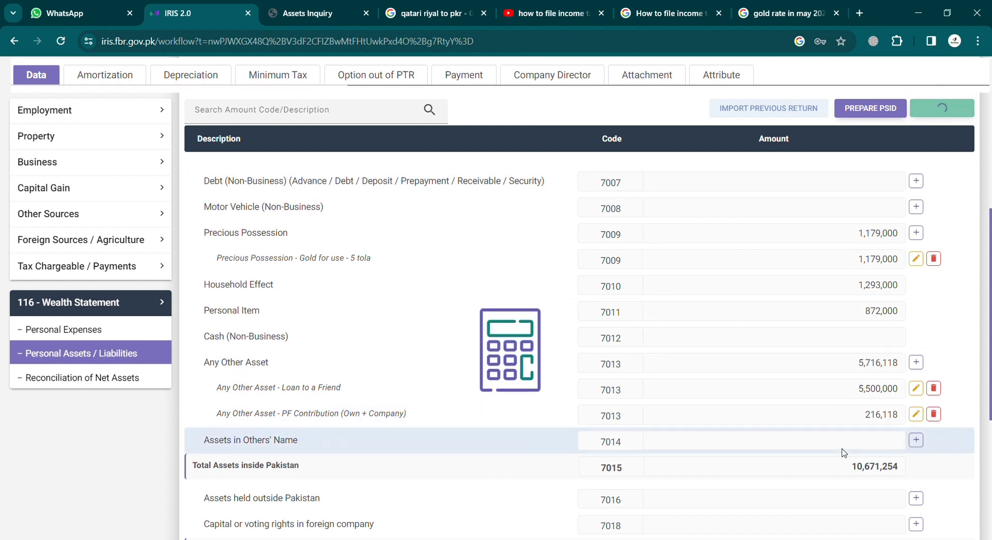
- Review the PF Contribution asset, the asset totals, the committee payable liability and Net Assets Current Year
scroll(827, 398, "down", 1)
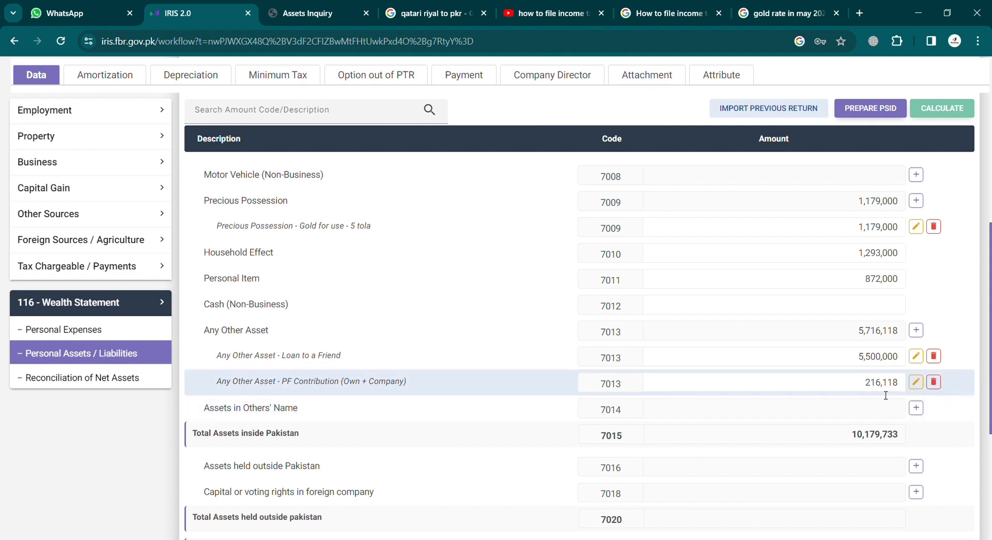
left_click(860, 384)
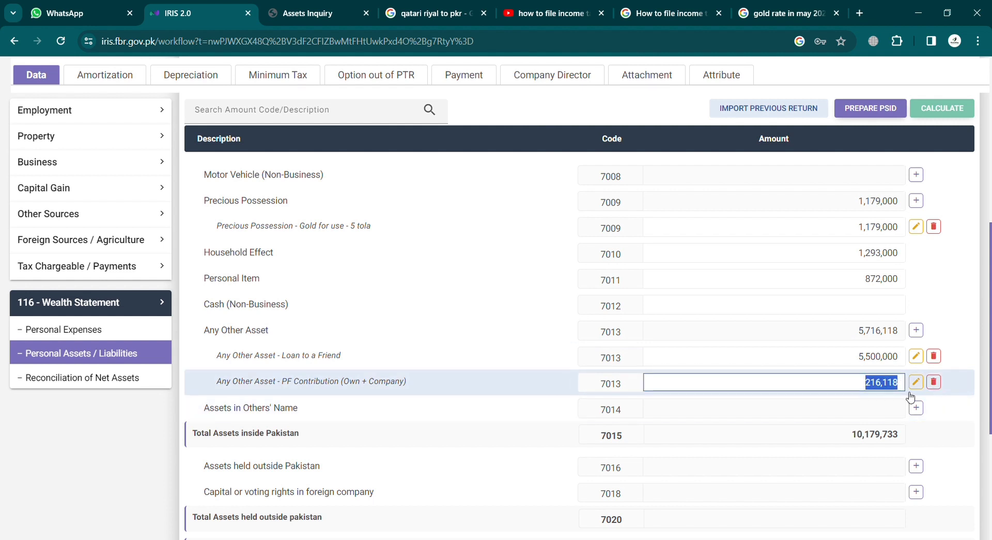
scroll(796, 419, "down", 2)
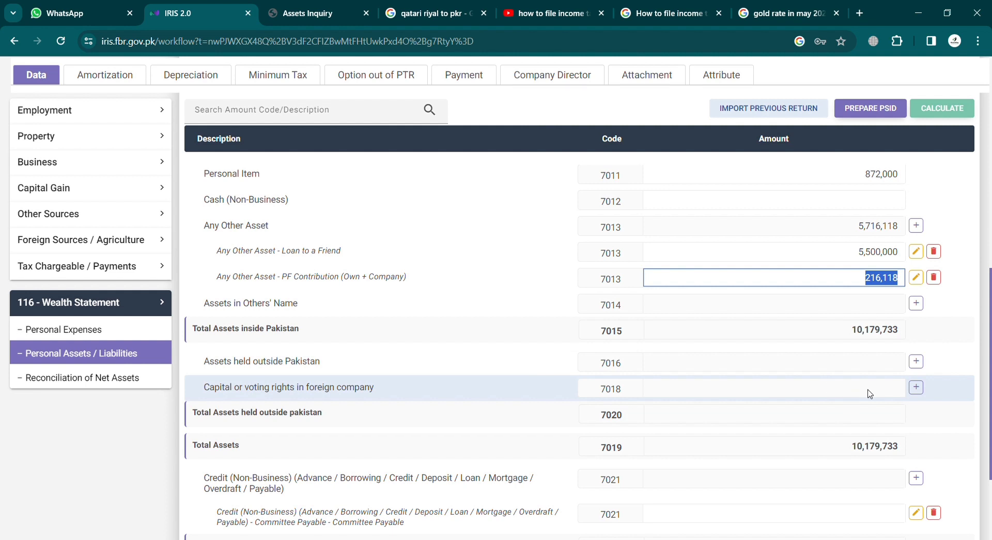
scroll(827, 414, "down", 3)
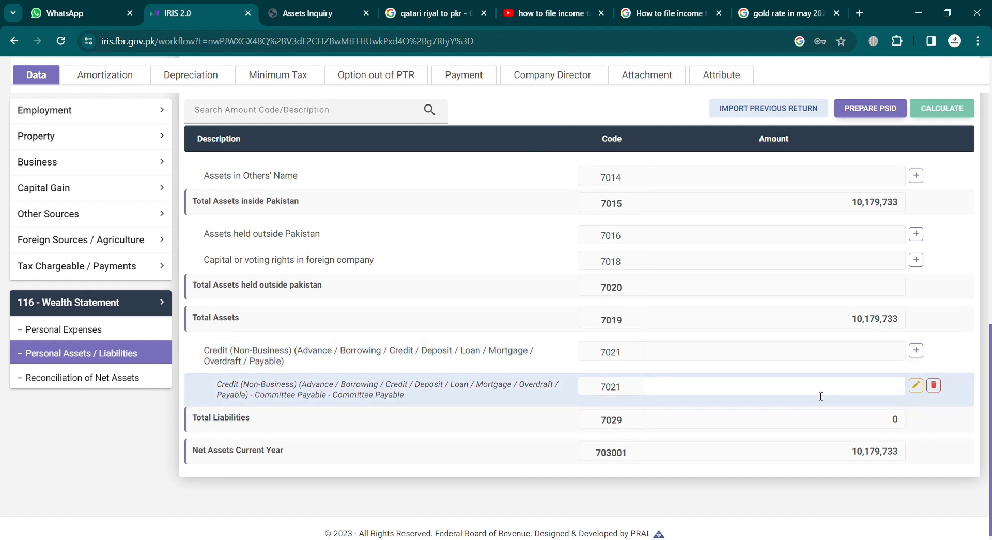
scroll(821, 396, "up", 2)
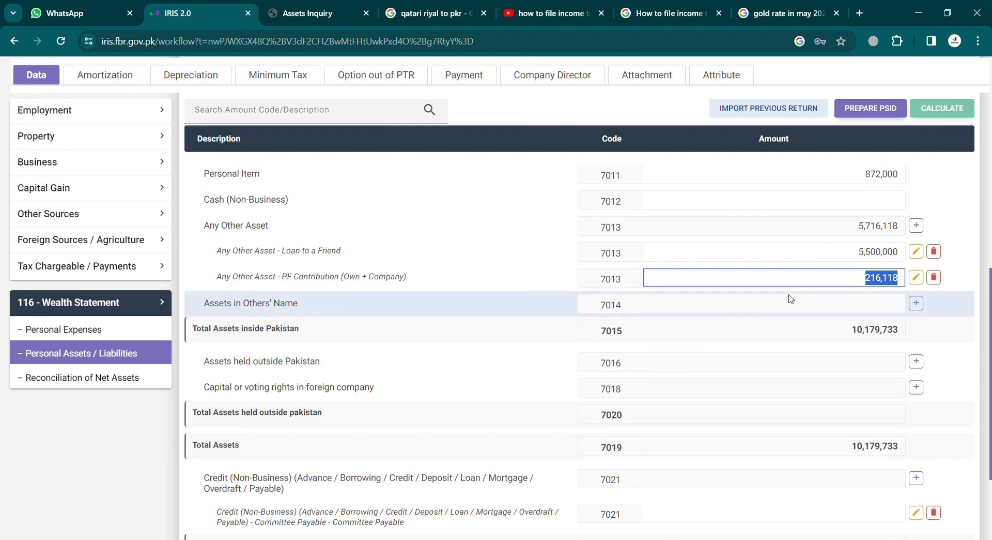
scroll(791, 300, "up", 3)
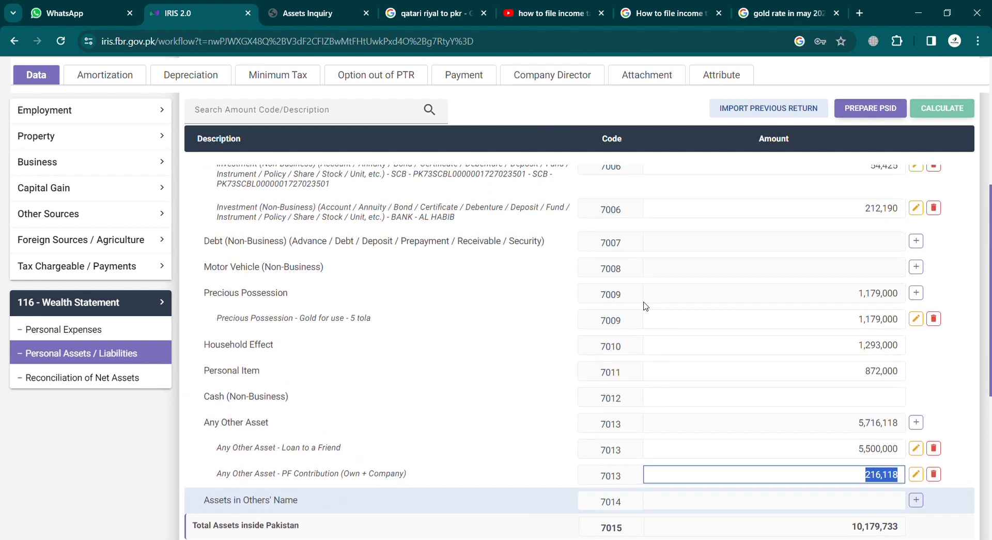
- Copy the Unreconciled Amount (code 703000) without its minus sign from Reconciliation of Net Assets
left_click(114, 378)
scroll(569, 389, "up", 5)
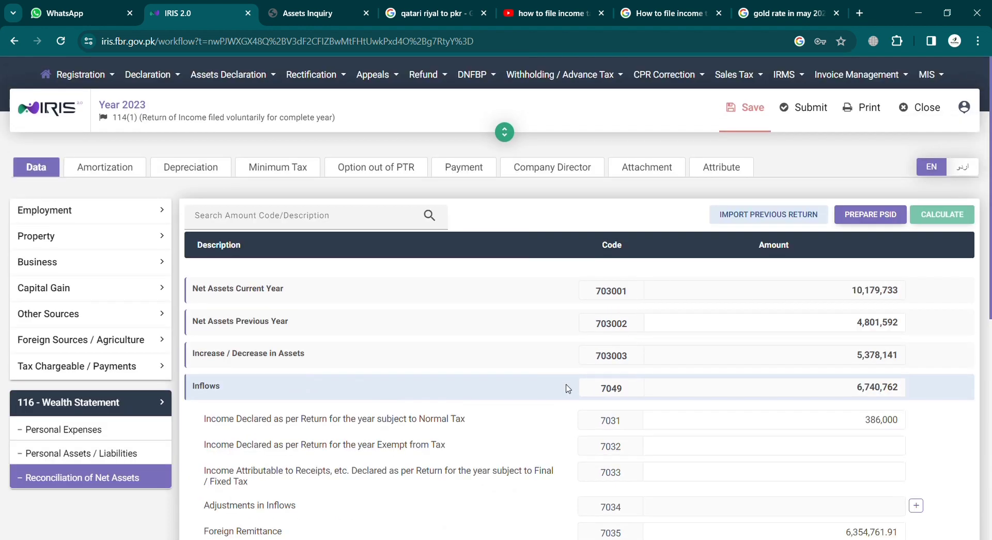
scroll(729, 390, "down", 2)
scroll(730, 390, "down", 5)
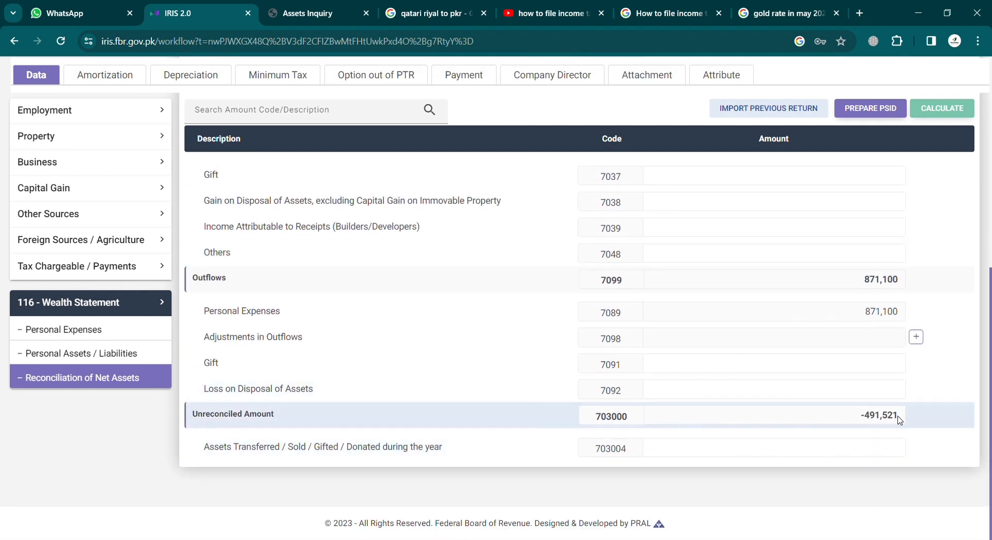
left_click_drag(898, 419, 868, 421)
key("ctrl+c")
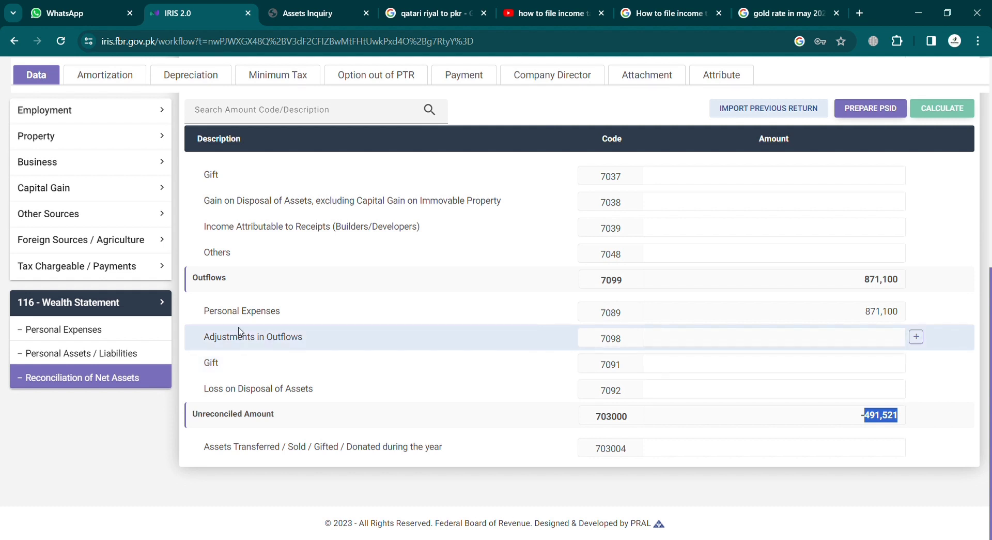
- Enter 491,521 as Cash (Non-Business), code 7012, in Personal Assets / Liabilities and recalculate the return
left_click(140, 352)
scroll(646, 413, "down", 5)
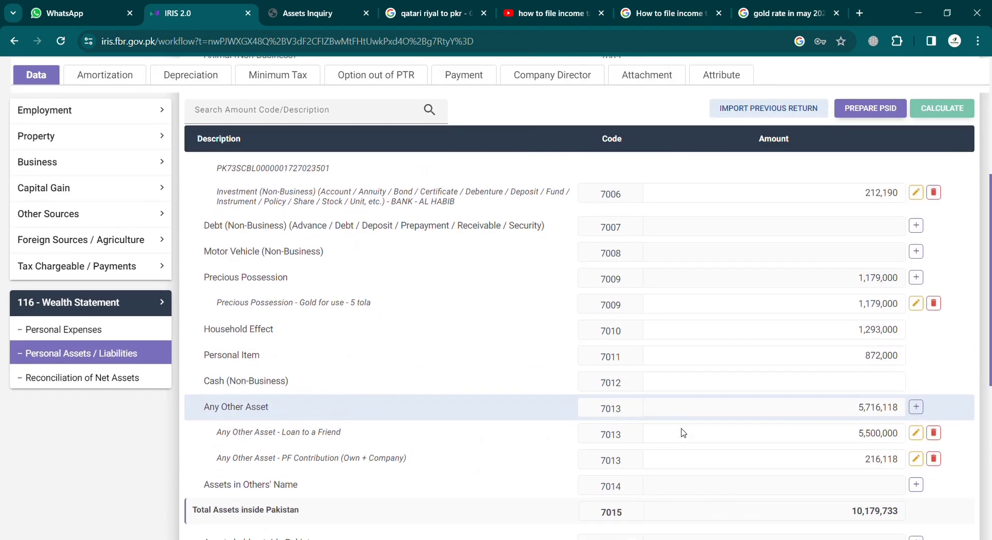
scroll(685, 413, "up", 2)
scroll(686, 372, "down", 2)
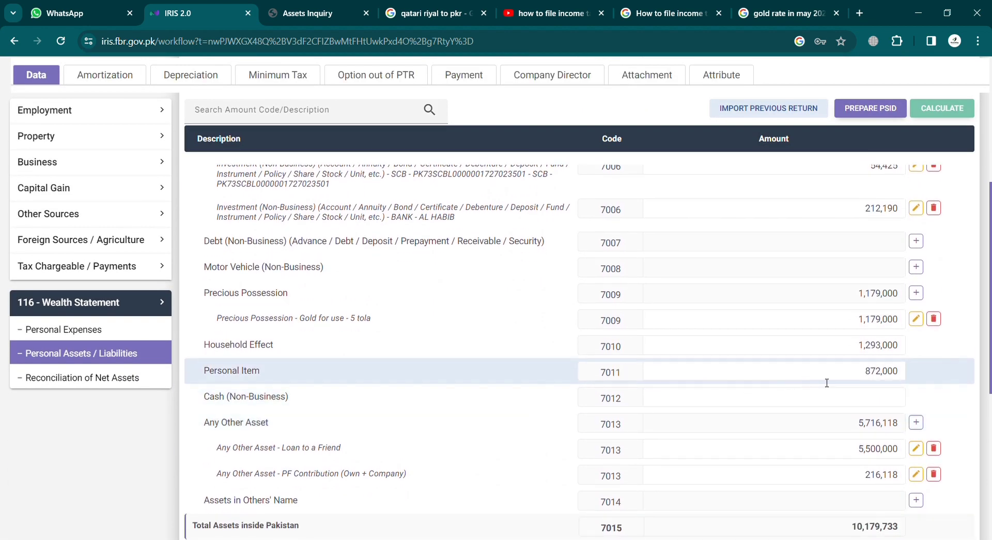
left_click(840, 398)
key("ctrl+v")
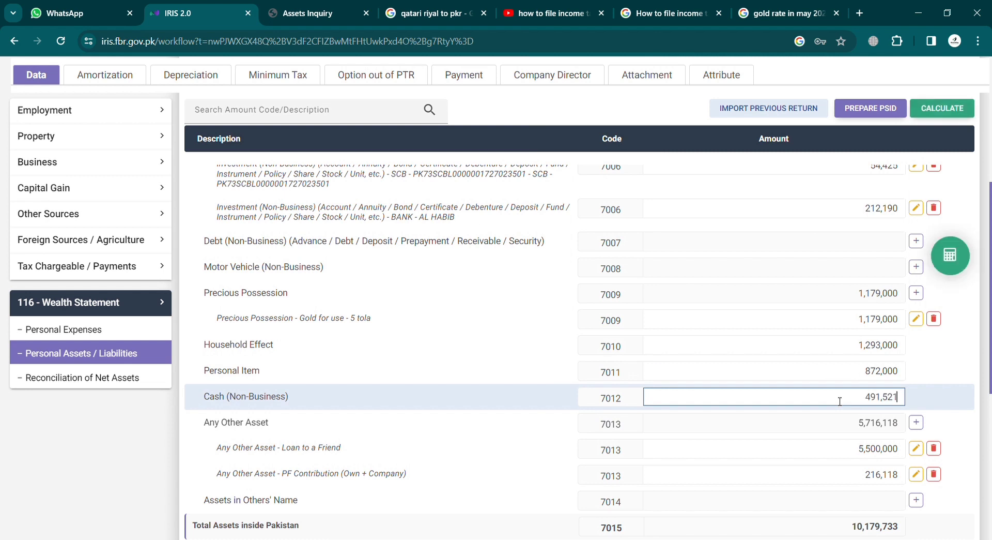
left_click(944, 109)
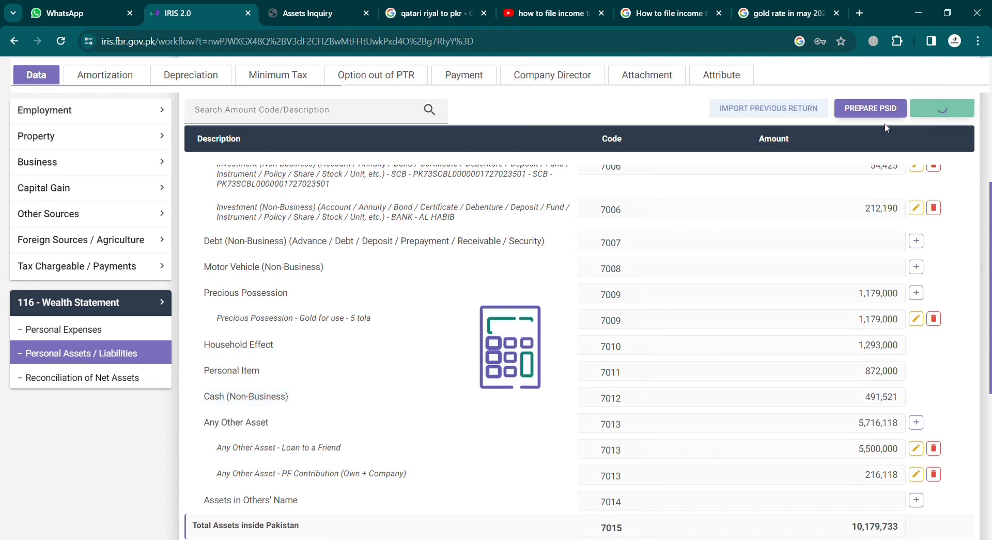
- Check the Unreconciled Amount (code 703000) in Reconciliation of Net Assets after the recalculation
left_click(70, 382)
scroll(515, 436, "down", 3)
scroll(515, 436, "down", 2)
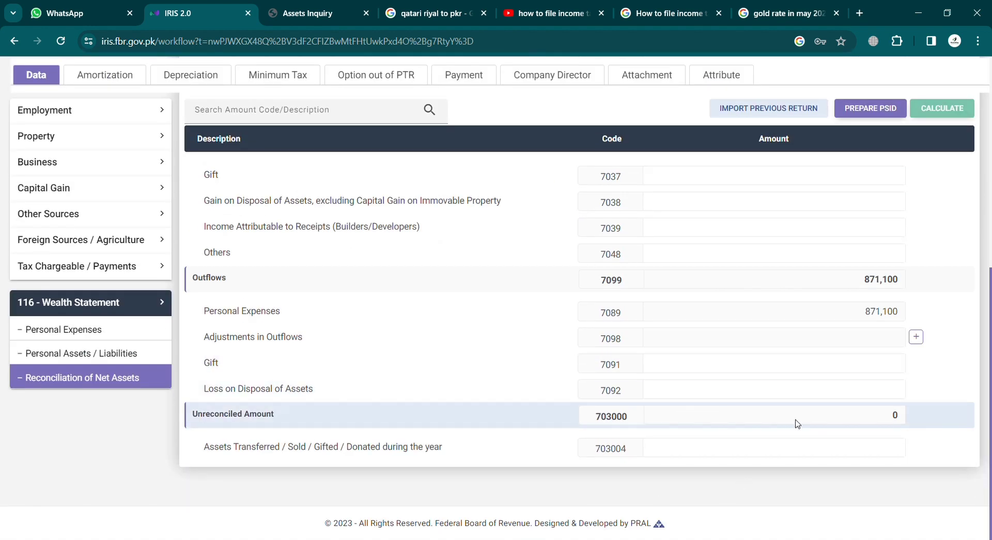
- Save the Year 2023 return and look over the Reconciliation of Net Assets schedule
scroll(780, 303, "up", 6)
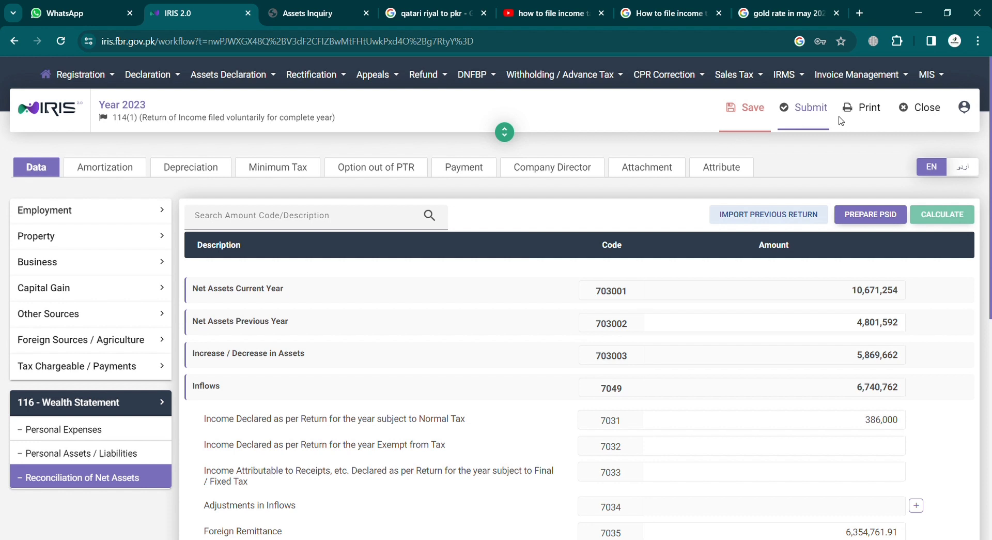
left_click(745, 111)
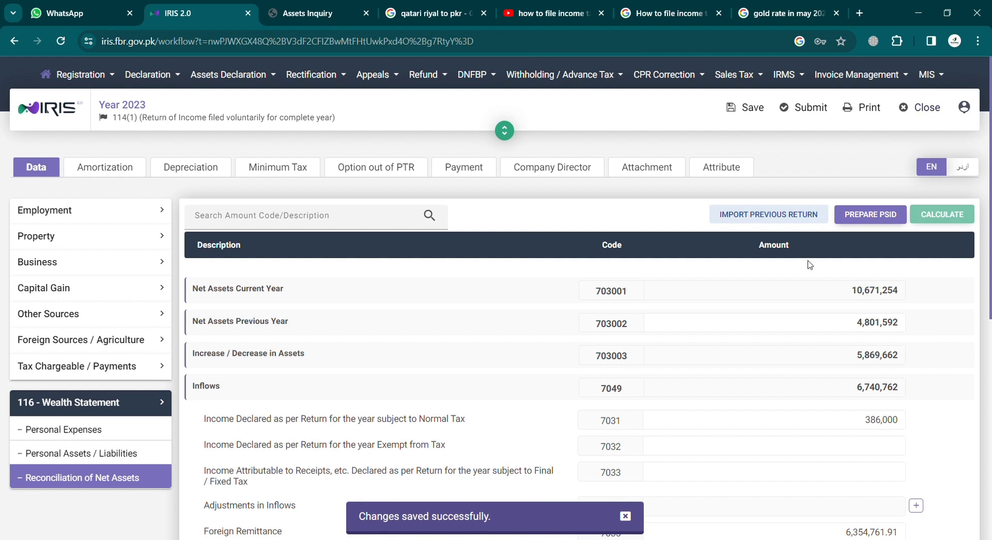
scroll(760, 387, "down", 5)
scroll(762, 388, "up", 5)
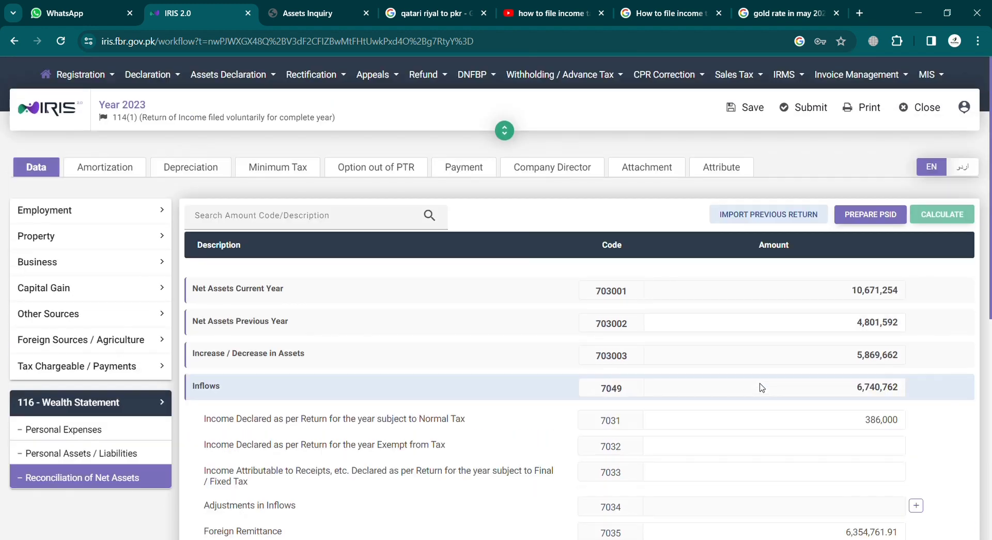